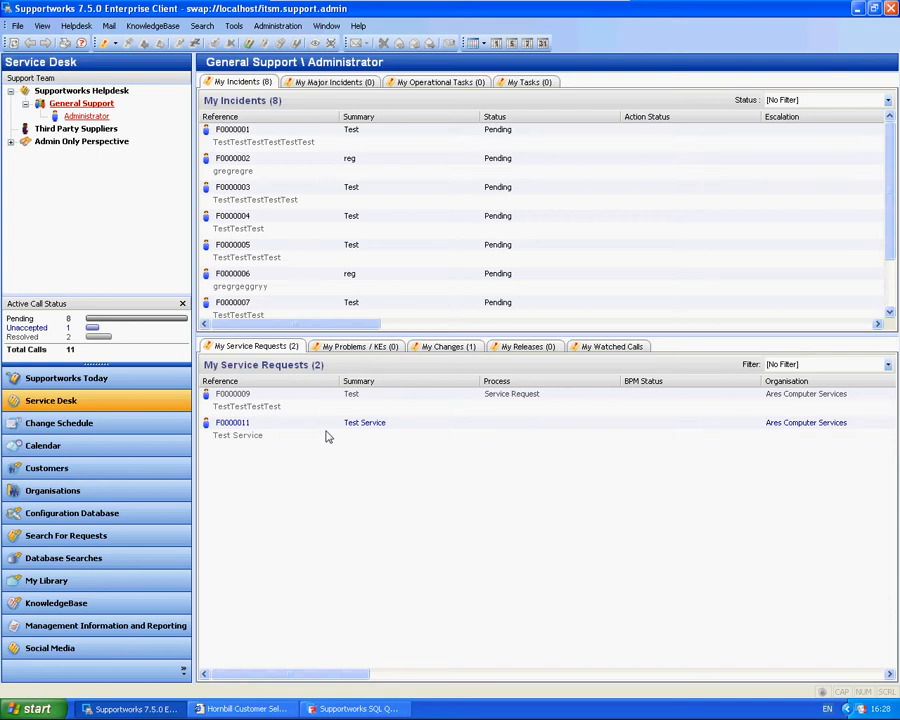
Look up the TestService entry in the service portfolio's services list, then close the list
left_click(17, 25)
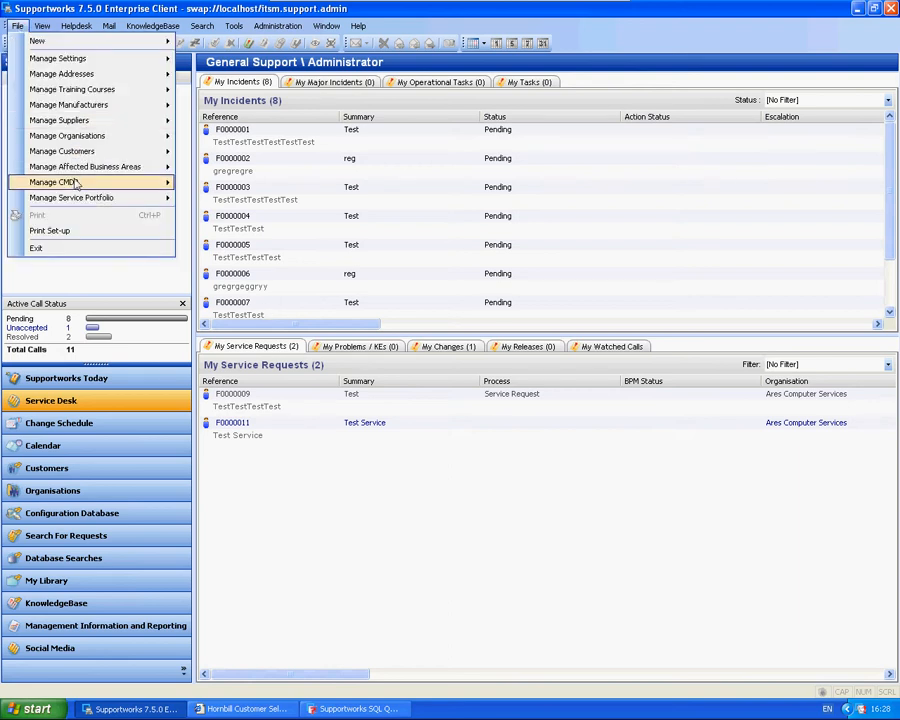
mouse_move(93, 199)
left_click(210, 215)
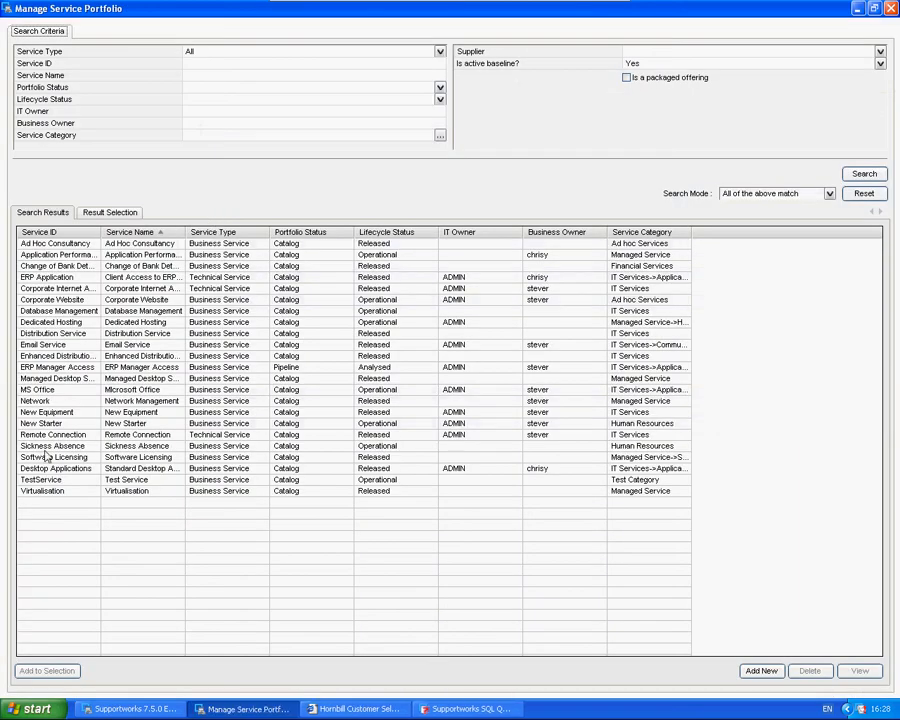
left_click(59, 481)
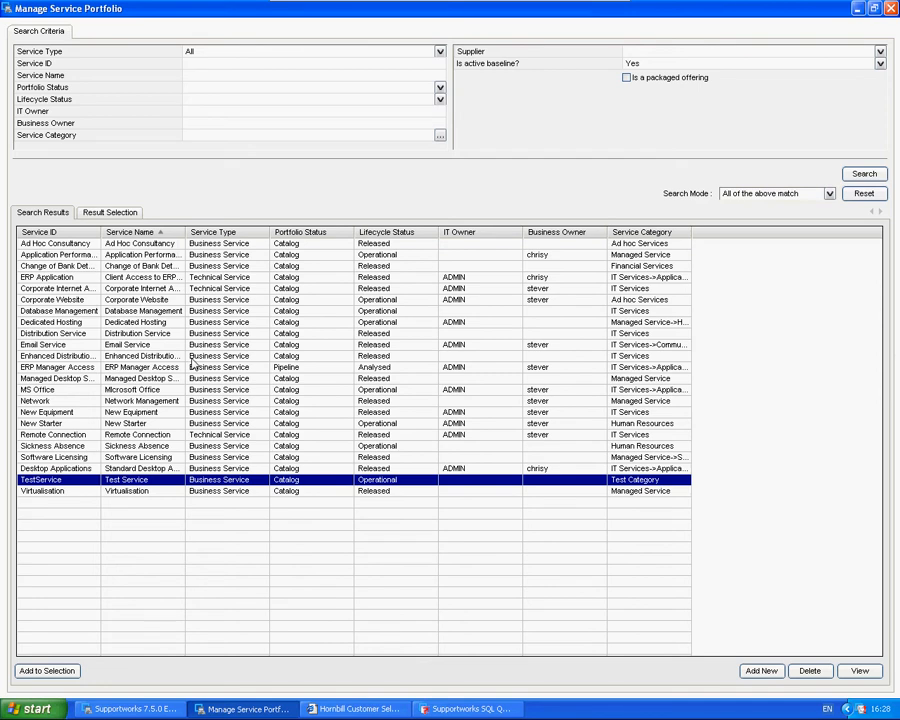
left_click(891, 8)
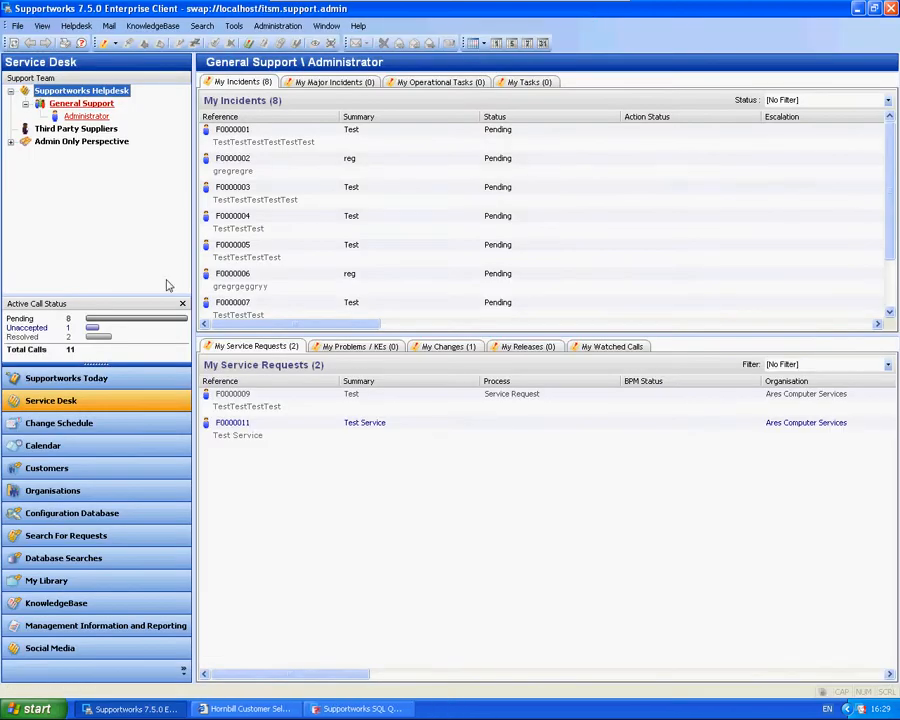
Start a new service request in a maximised form and look up the customer by full name, acknowledging the customer alert
left_click(104, 45)
left_click(145, 121)
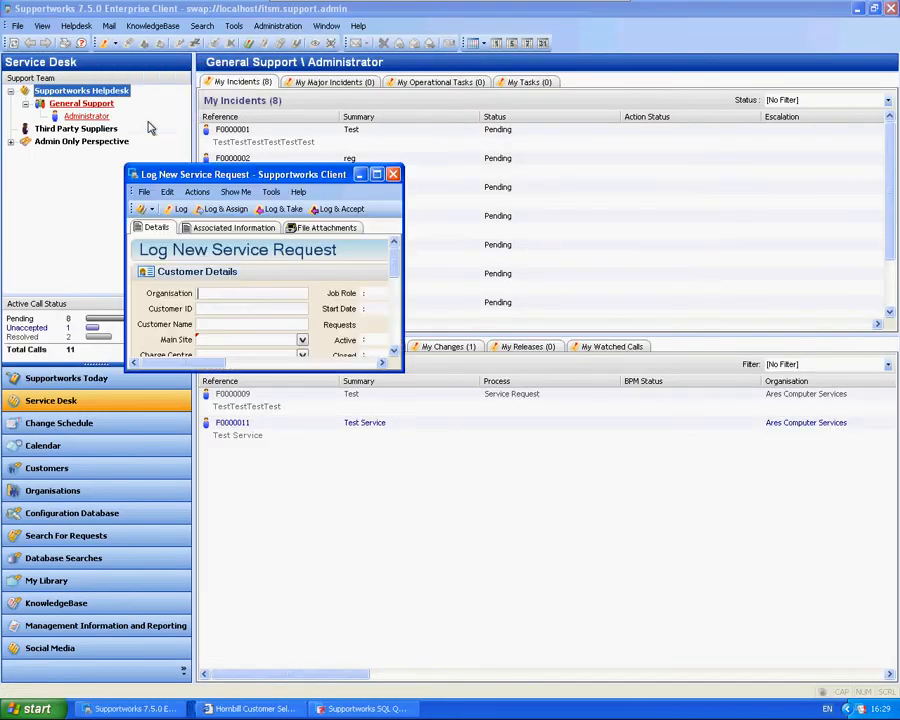
left_click(376, 174)
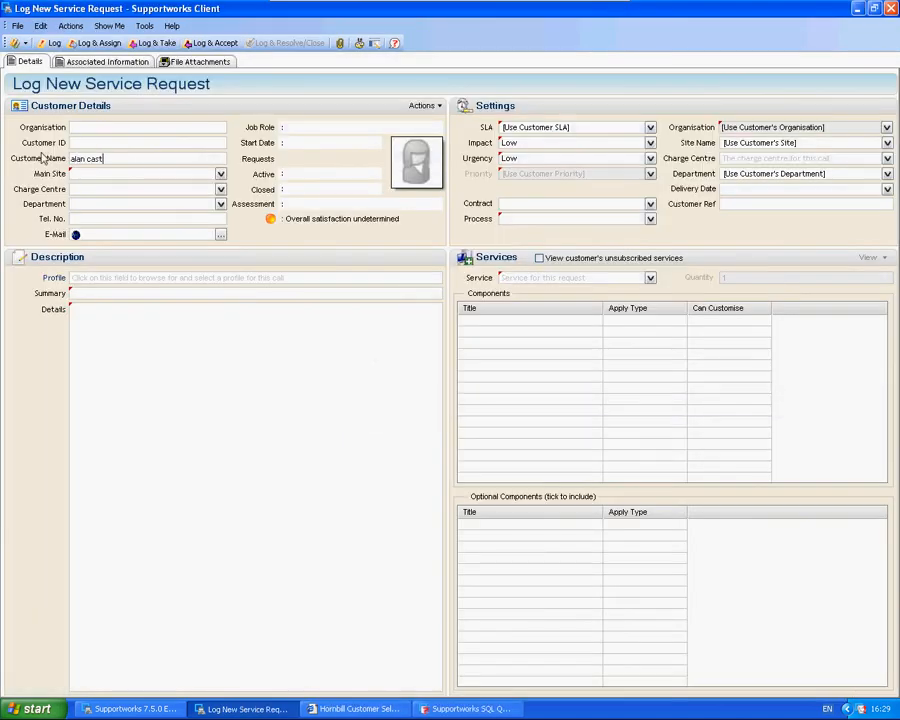
key("Return")
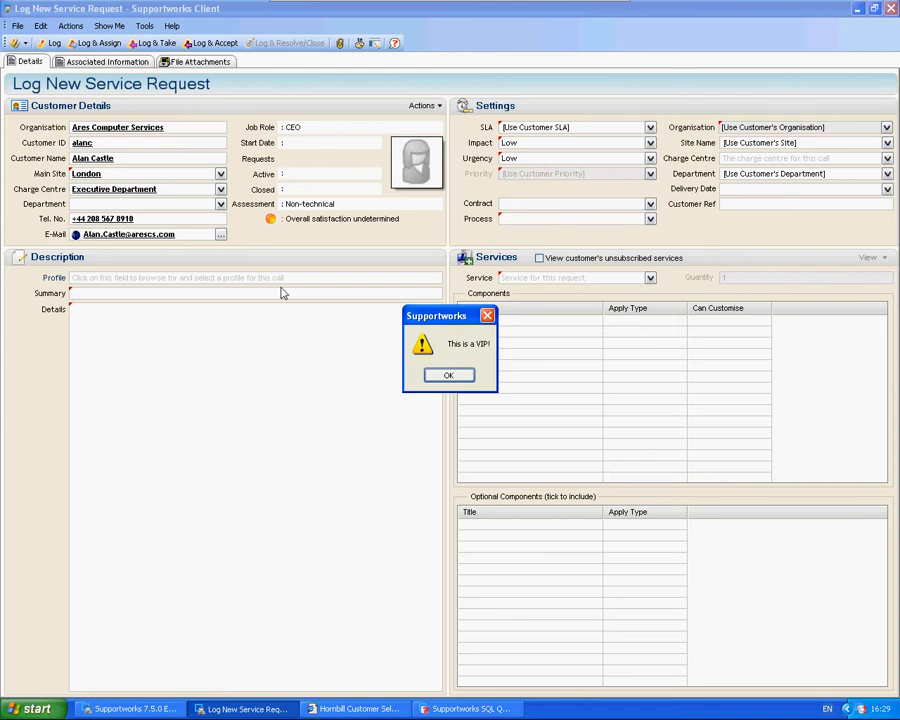
left_click(448, 376)
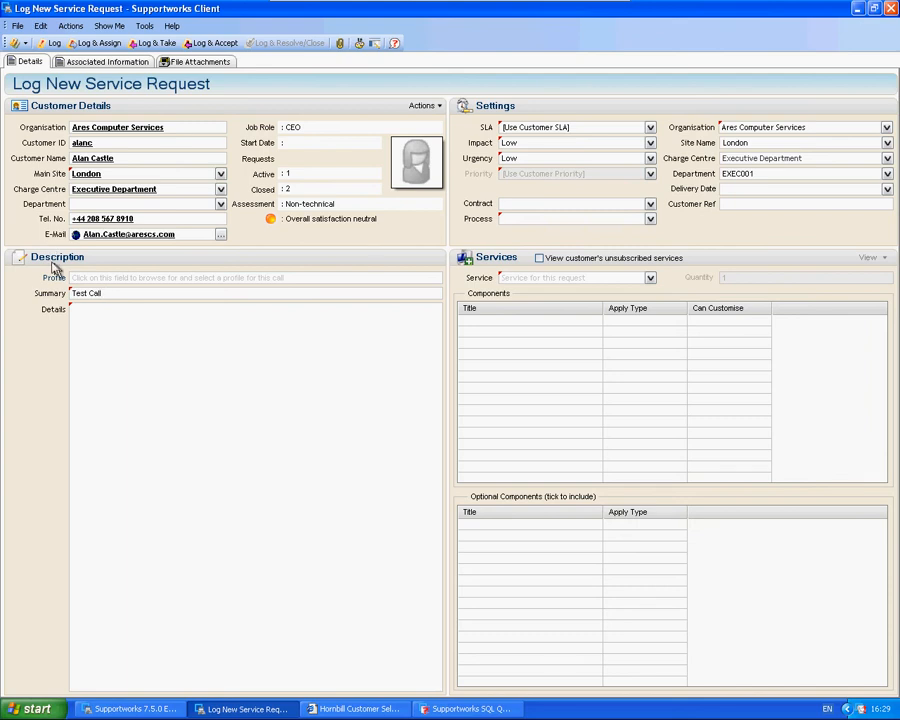
Copy the summary "Test Call" into the request details and choose Test Service as the requested service
left_click_drag(114, 292, 76, 292)
key("ctrl+c")
left_click(164, 338)
key("ctrl+v")
left_click(649, 279)
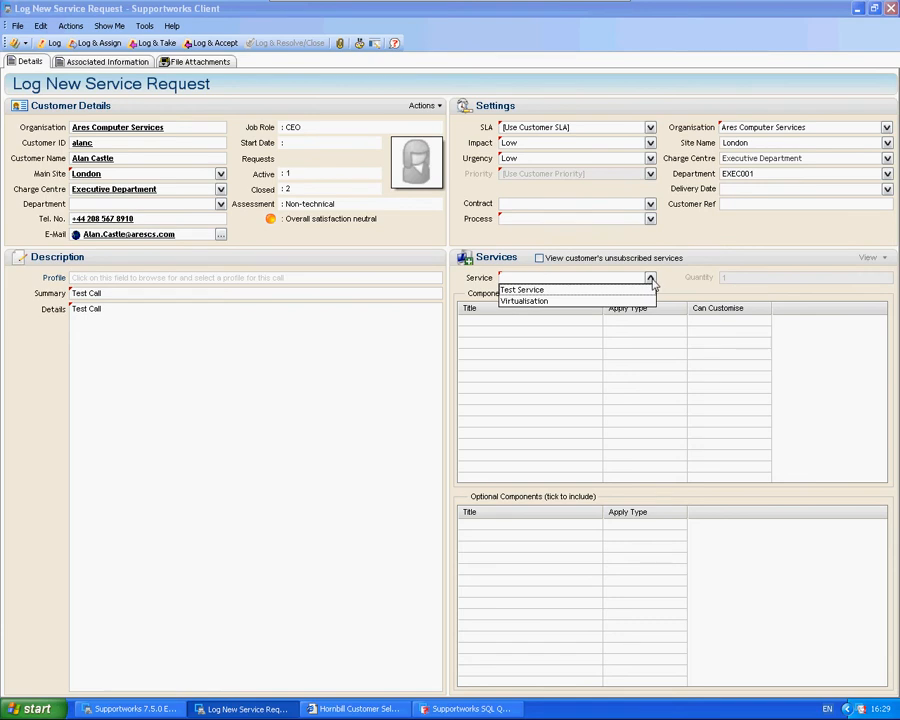
left_click(545, 291)
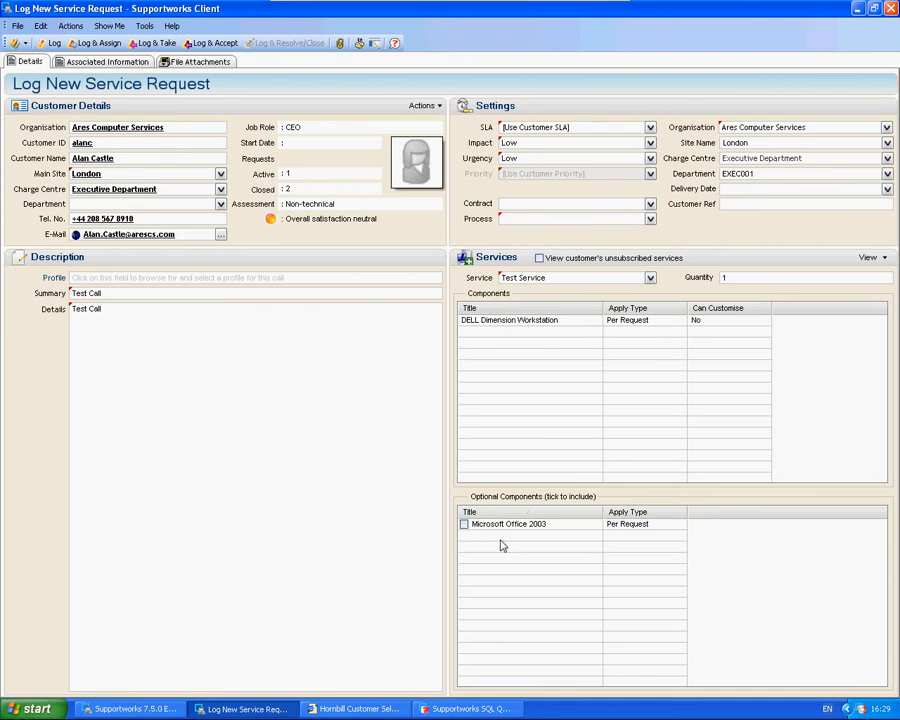
Set the request's SLA to TestSLA, its priority to Low and its process to Service Request
left_click(650, 131)
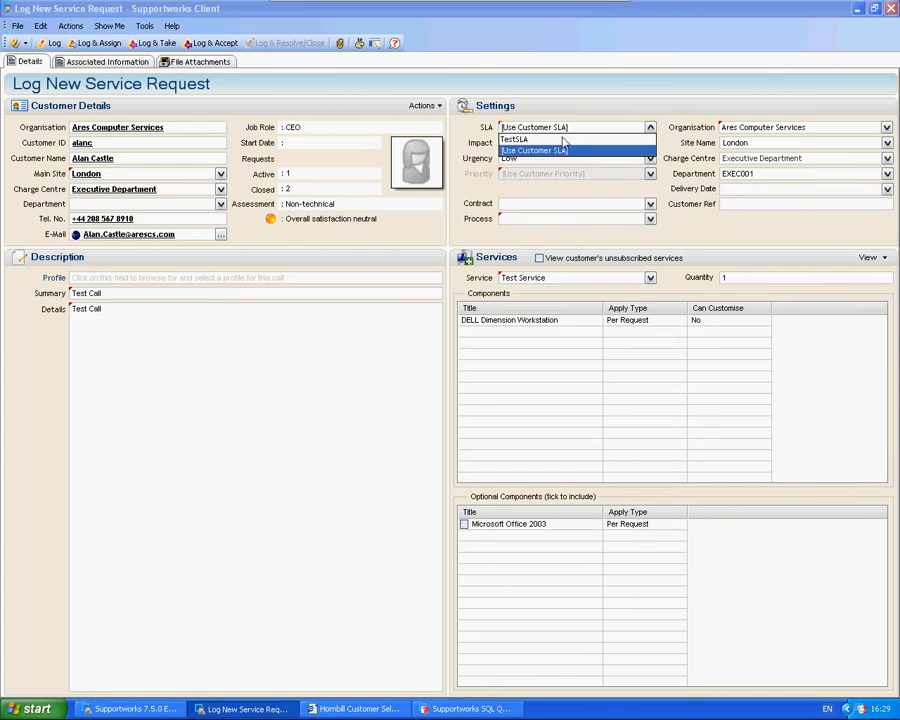
left_click(518, 138)
left_click(519, 174)
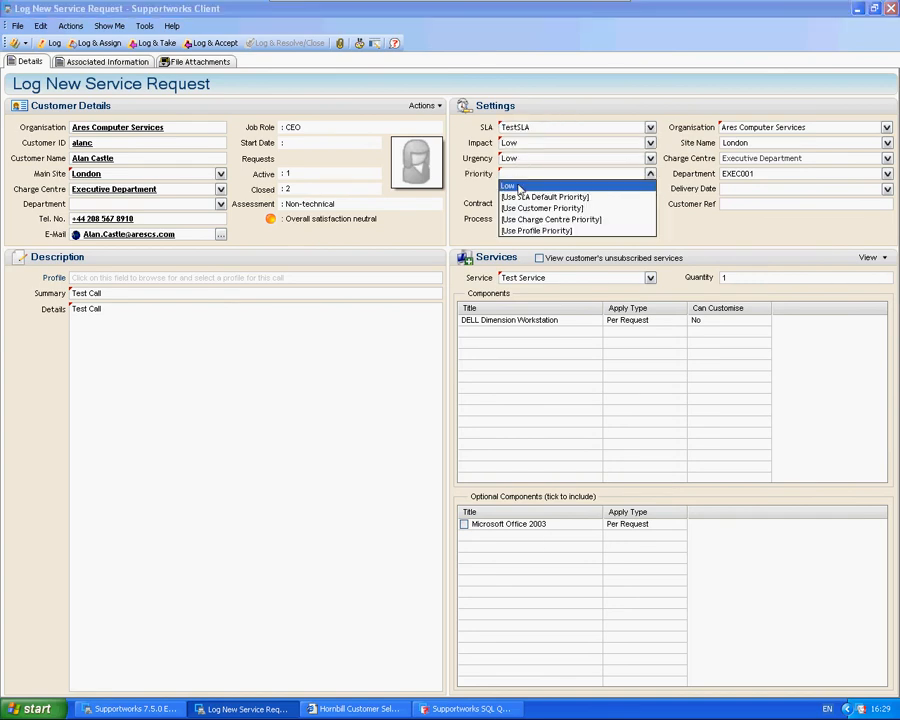
left_click(512, 185)
left_click(516, 218)
left_click(519, 231)
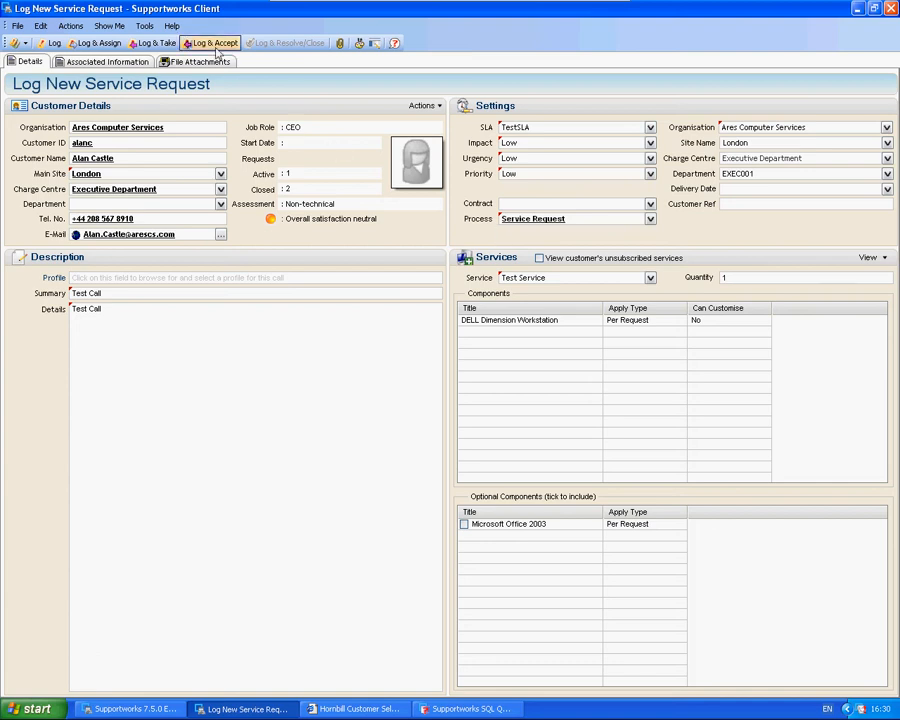
Log and accept the service request, opening its call details form in a maximised window
left_click(212, 43)
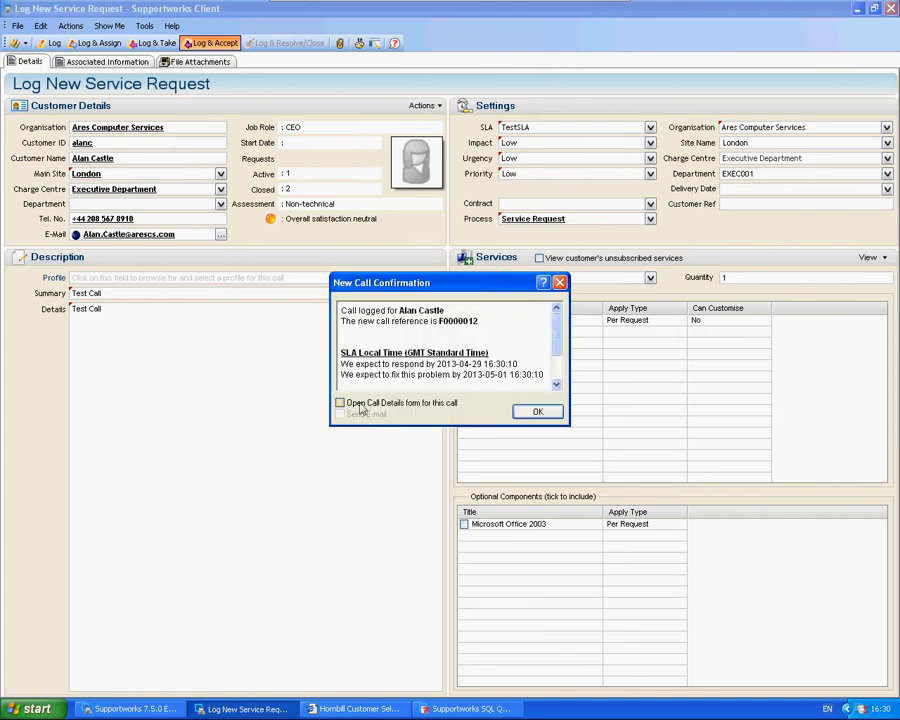
left_click(340, 402)
left_click(515, 413)
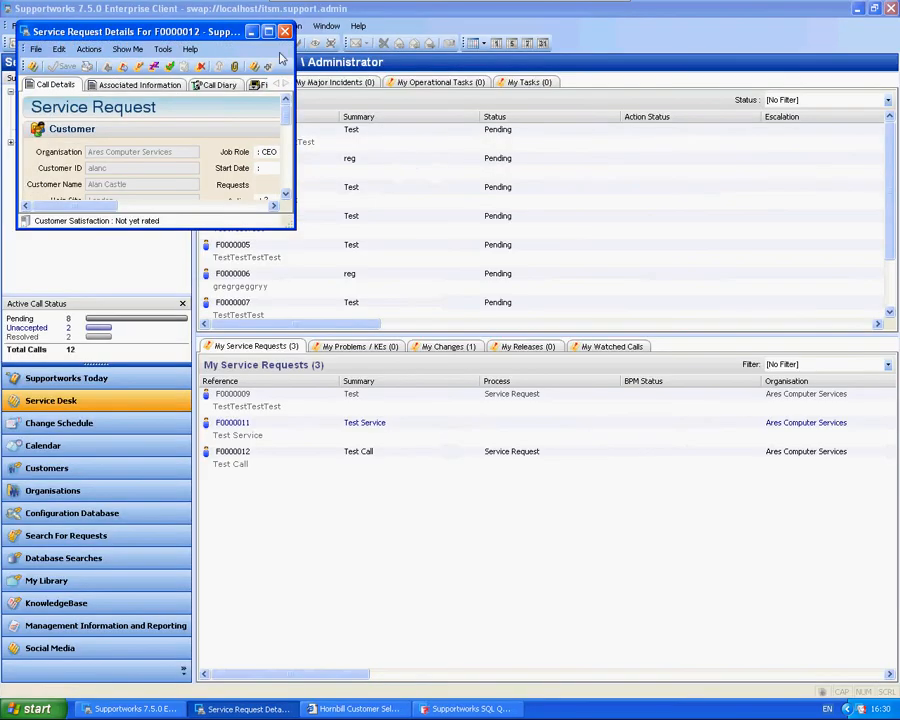
left_click(269, 37)
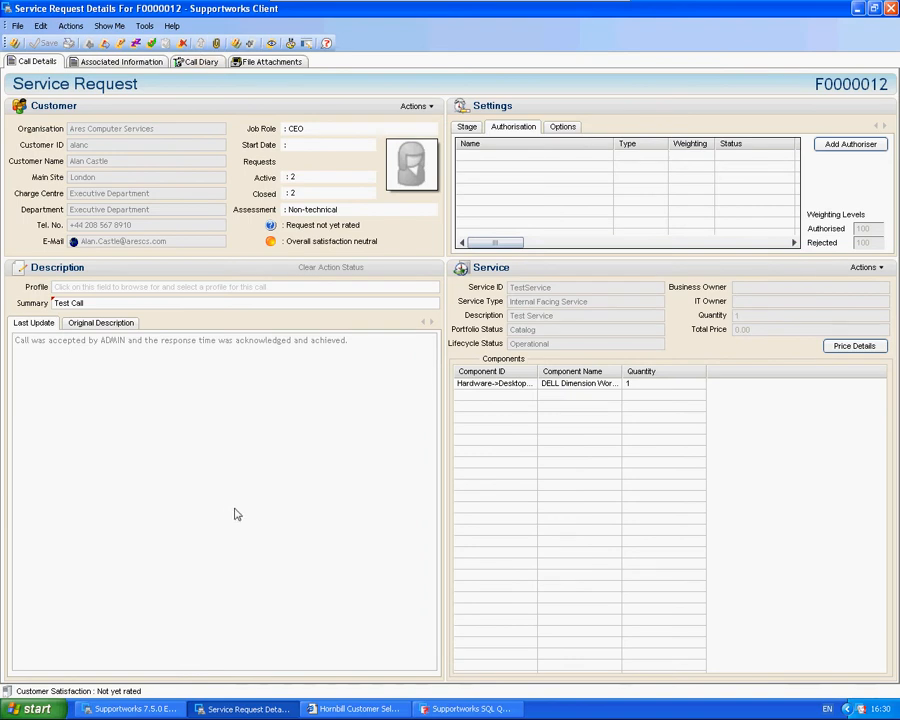
Review the logged request's full component ID and original description, then close its details and return to the Administrator's requests
left_click_drag(538, 371, 684, 375)
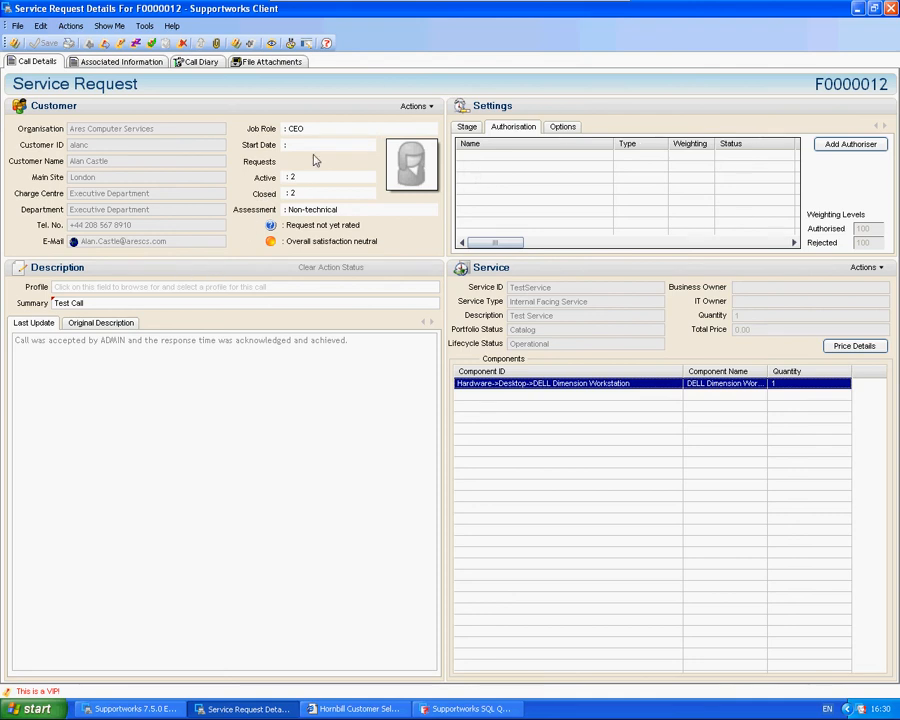
left_click(101, 323)
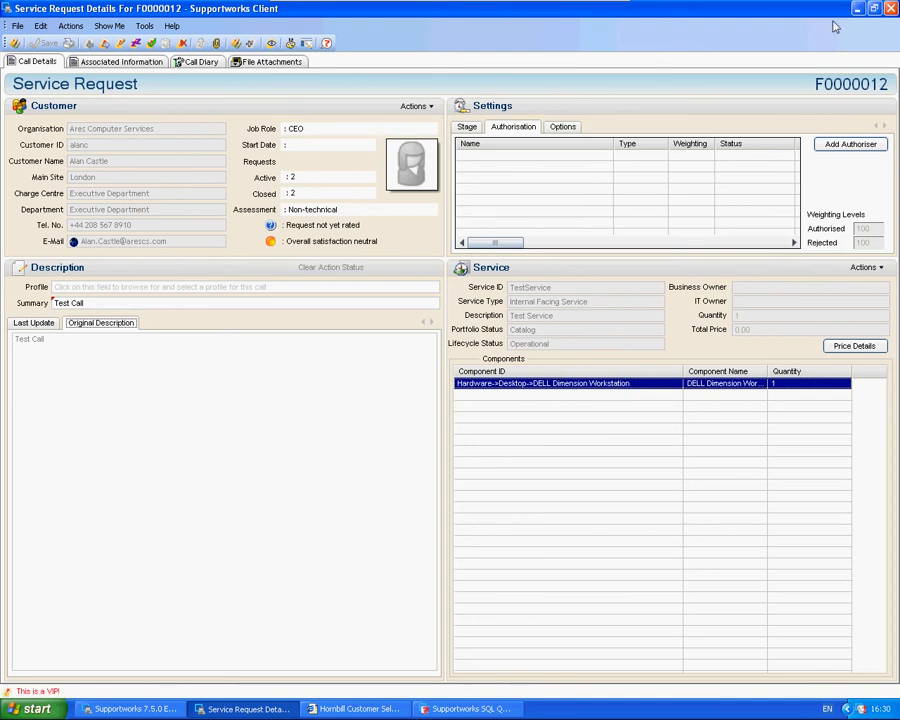
left_click(890, 8)
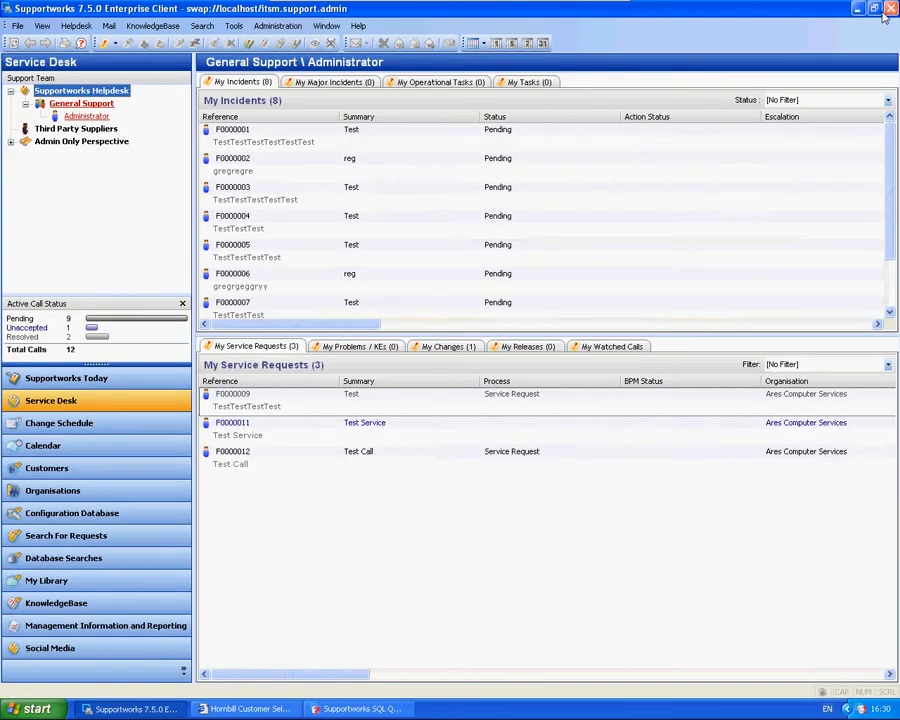
left_click(84, 117)
Switch to the Hornbill Customer Self Service portal, log out and sign in again with the customer ID
left_click(245, 709)
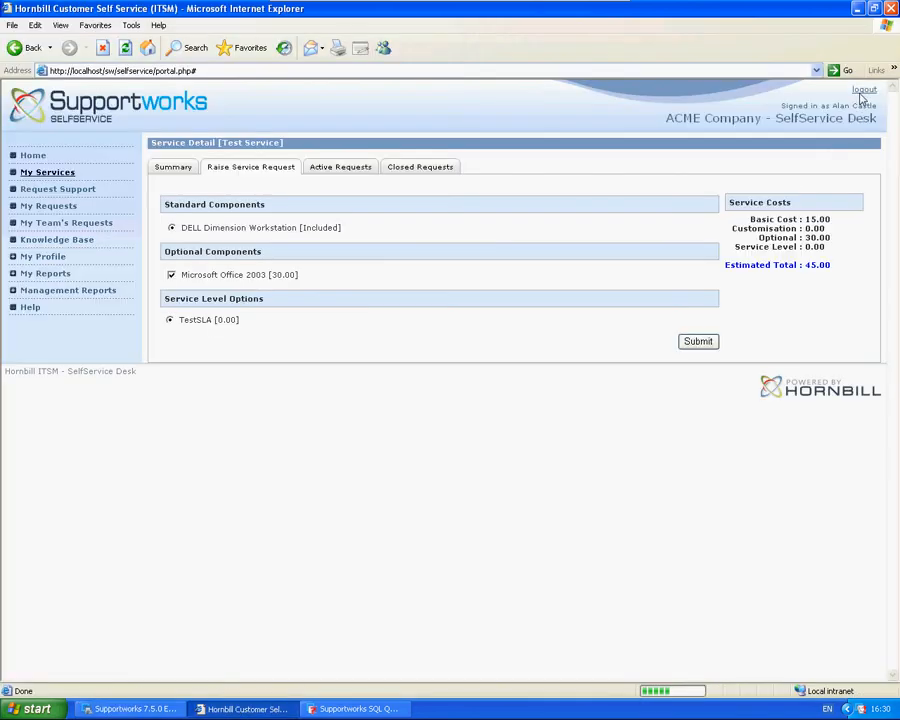
left_click(862, 90)
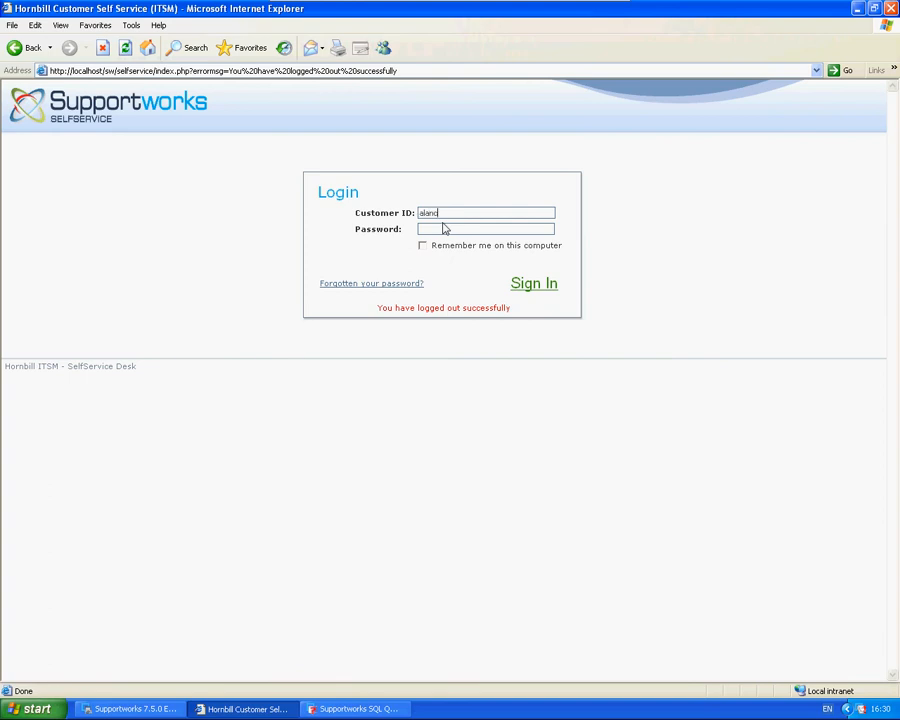
key("Return")
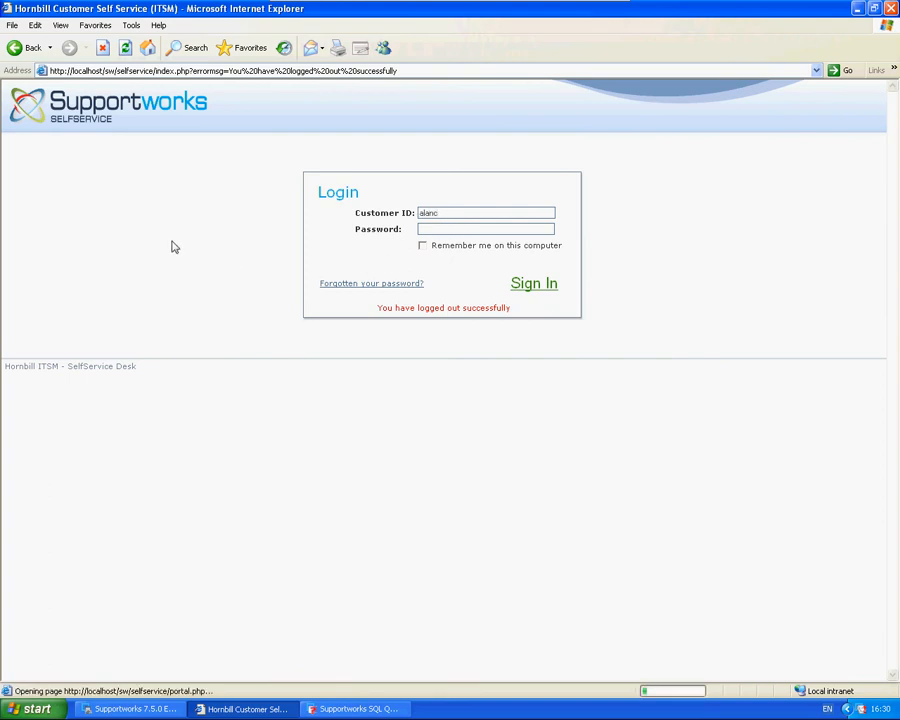
Raise a request for Test Service from Test Category under My Services, including the optional Microsoft Office 2003 component
left_click(47, 172)
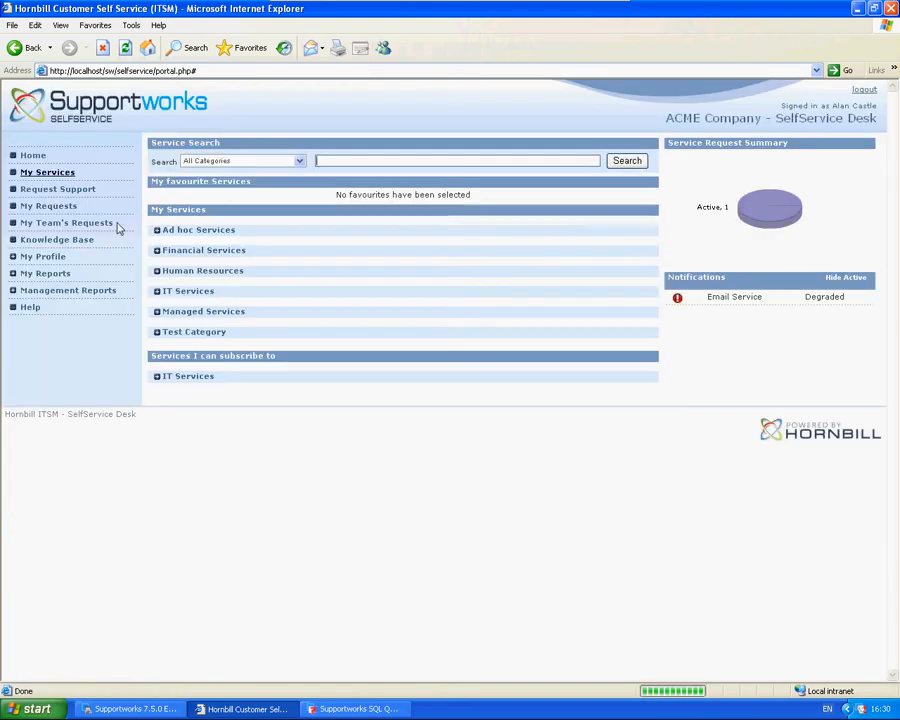
left_click(160, 336)
left_click(596, 360)
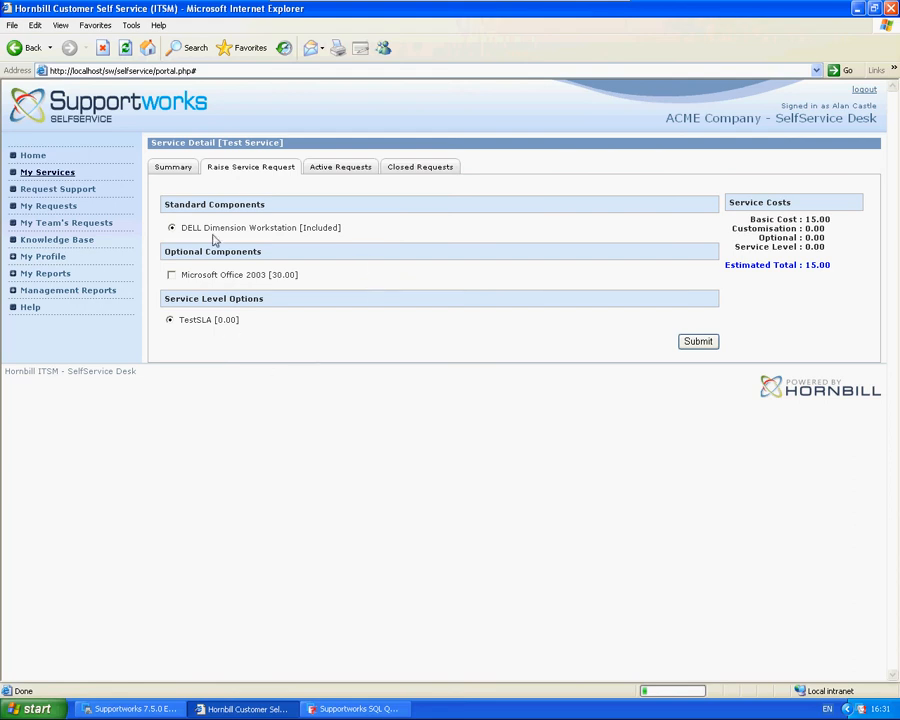
left_click(171, 275)
left_click(699, 342)
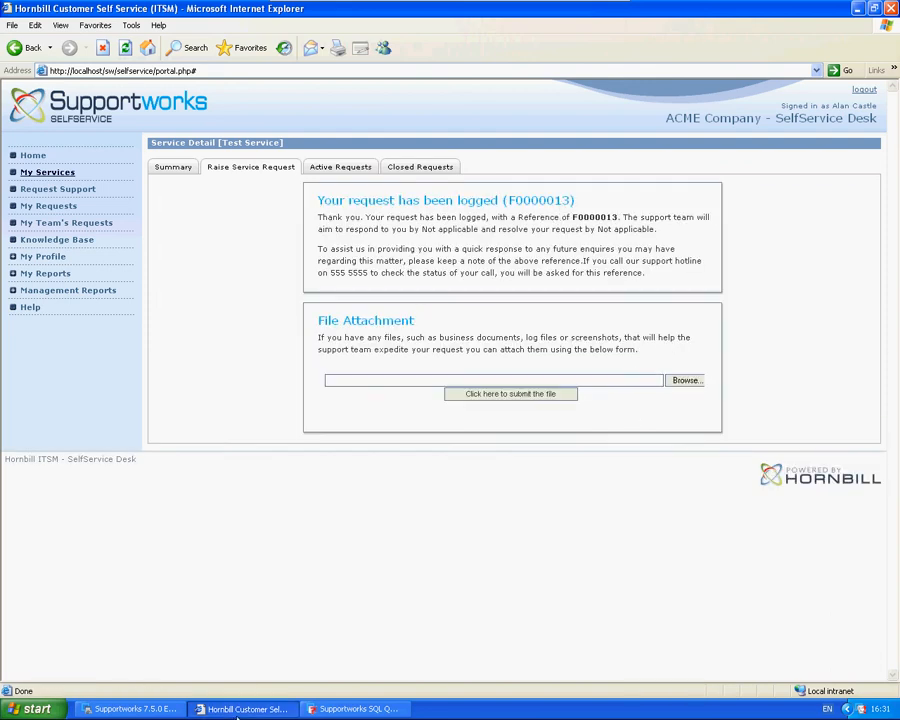
Switch to the Supportworks client and review the newest Test Service request's original description and full component IDs, then close it
left_click(130, 709)
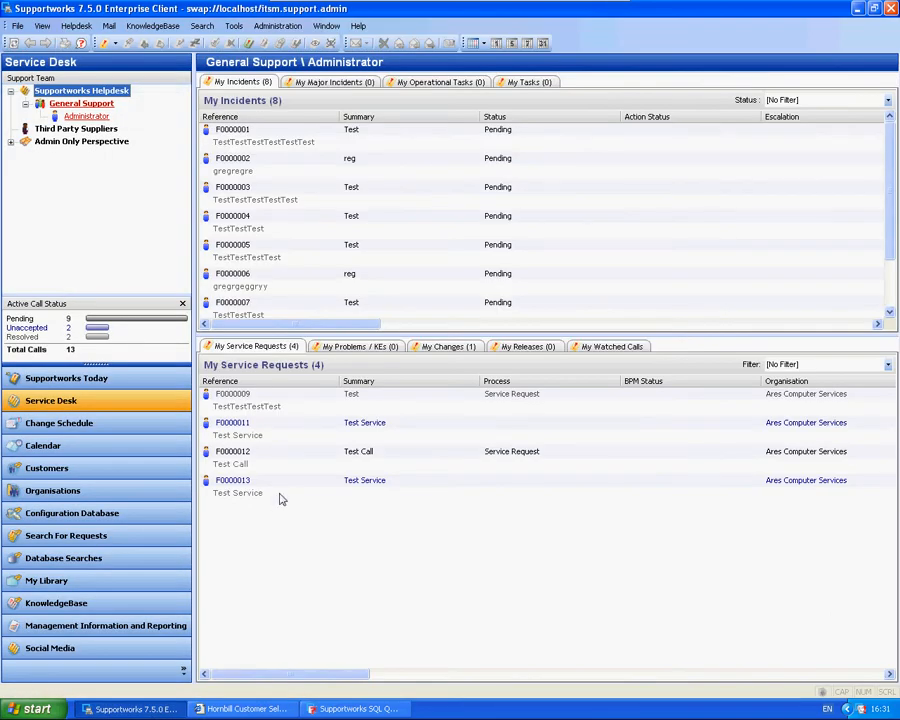
left_click(340, 500)
double_click(340, 498)
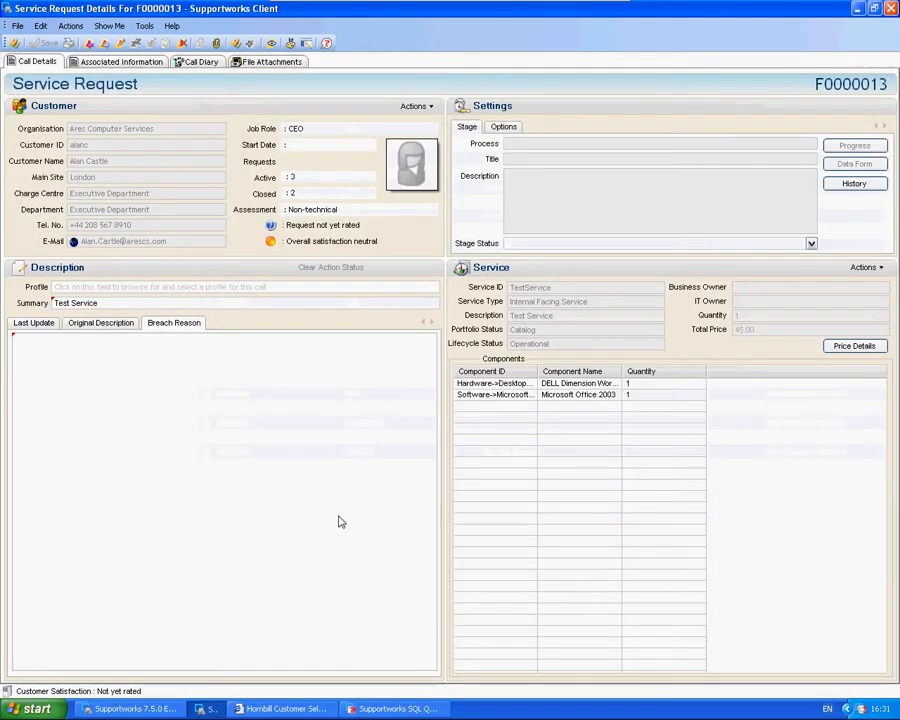
left_click(106, 323)
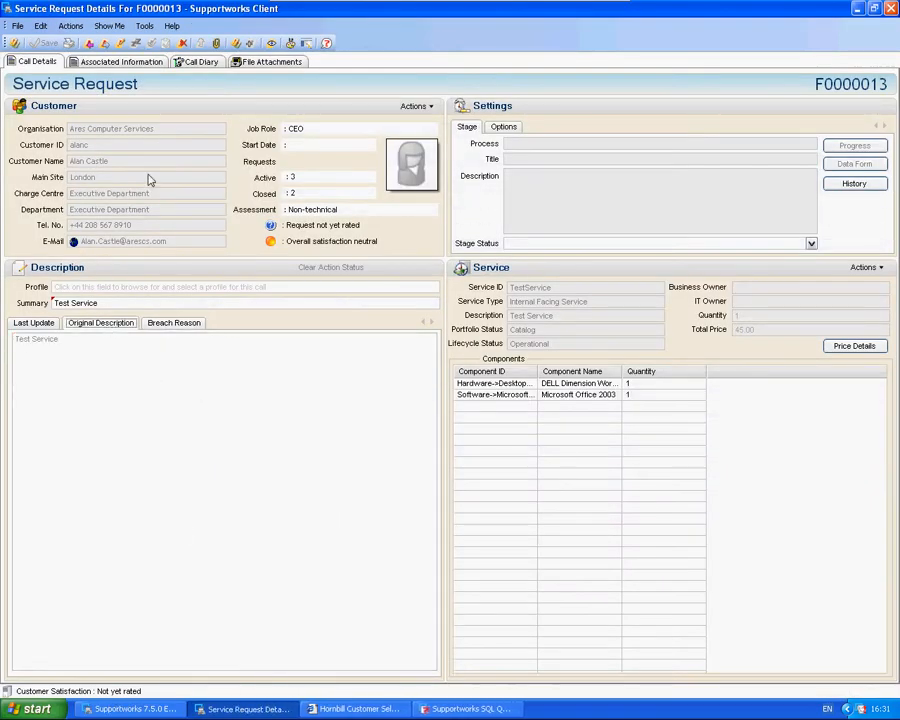
left_click(578, 383)
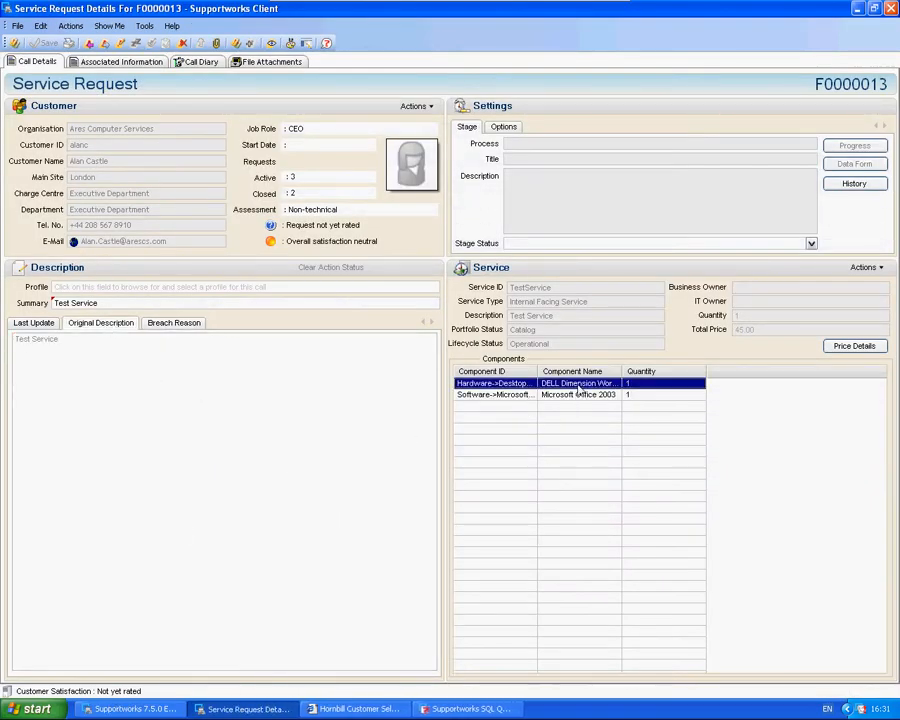
left_click(576, 395)
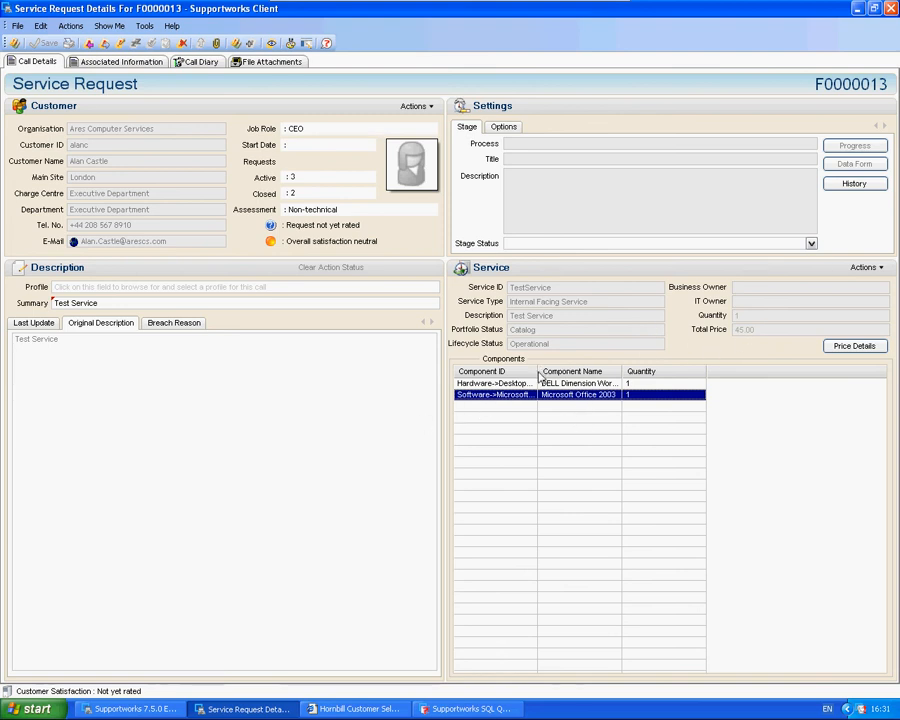
left_click_drag(538, 372, 620, 380)
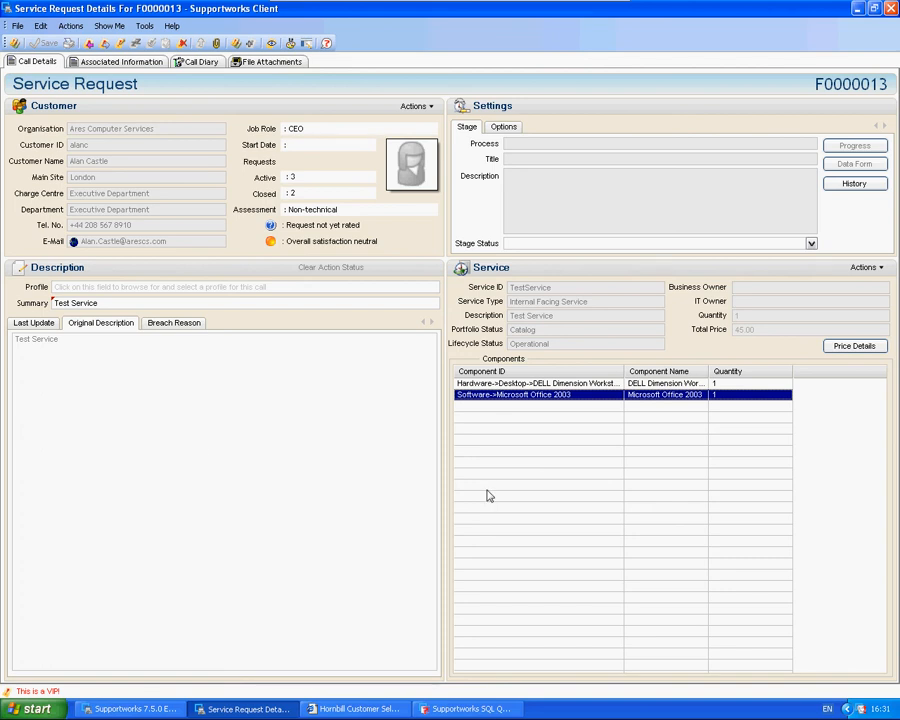
left_click(890, 8)
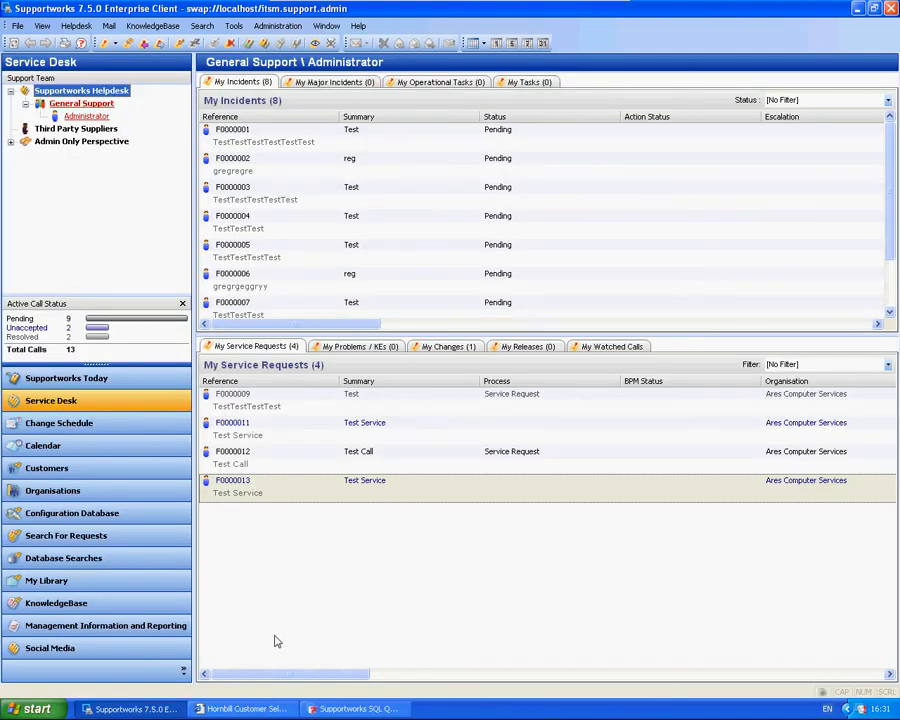
Open the list of services in the service portfolio management
left_click(17, 25)
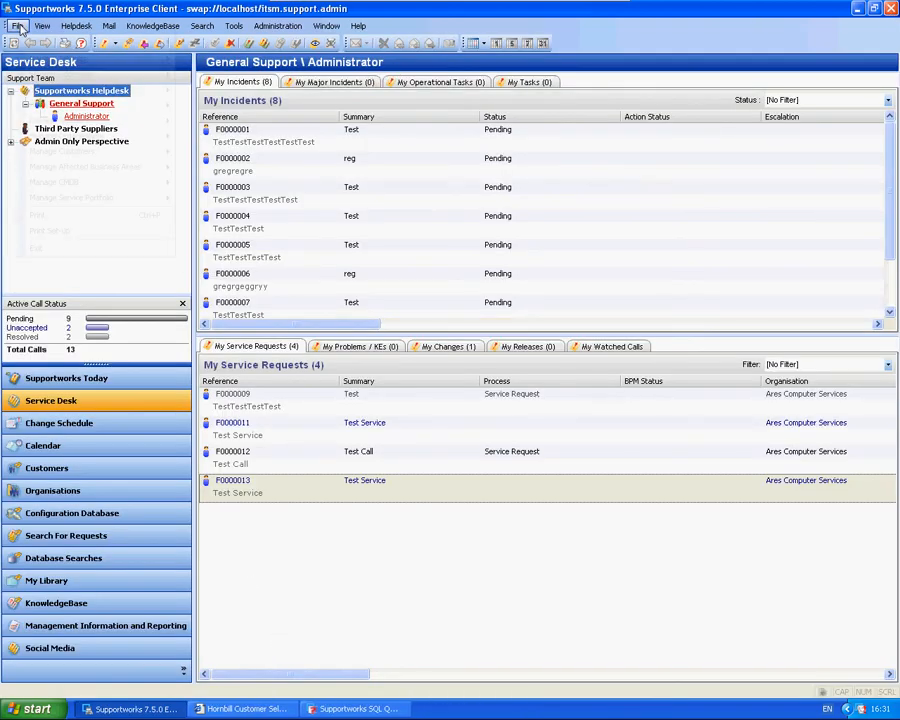
mouse_move(92, 204)
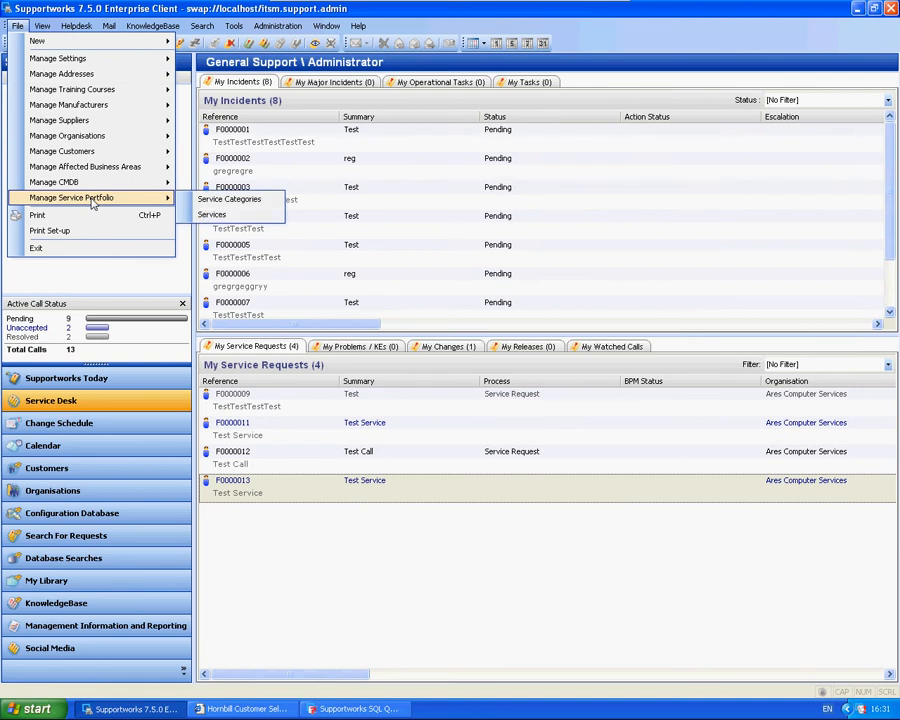
left_click(212, 215)
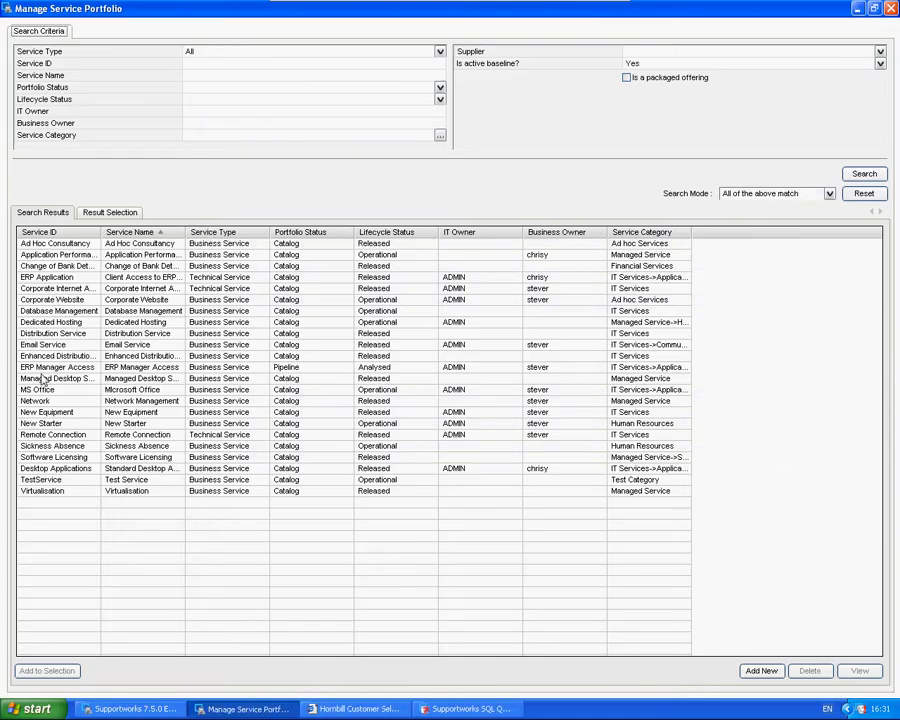
Open the Test Service record and display its subscriptions and revenues
double_click(65, 480)
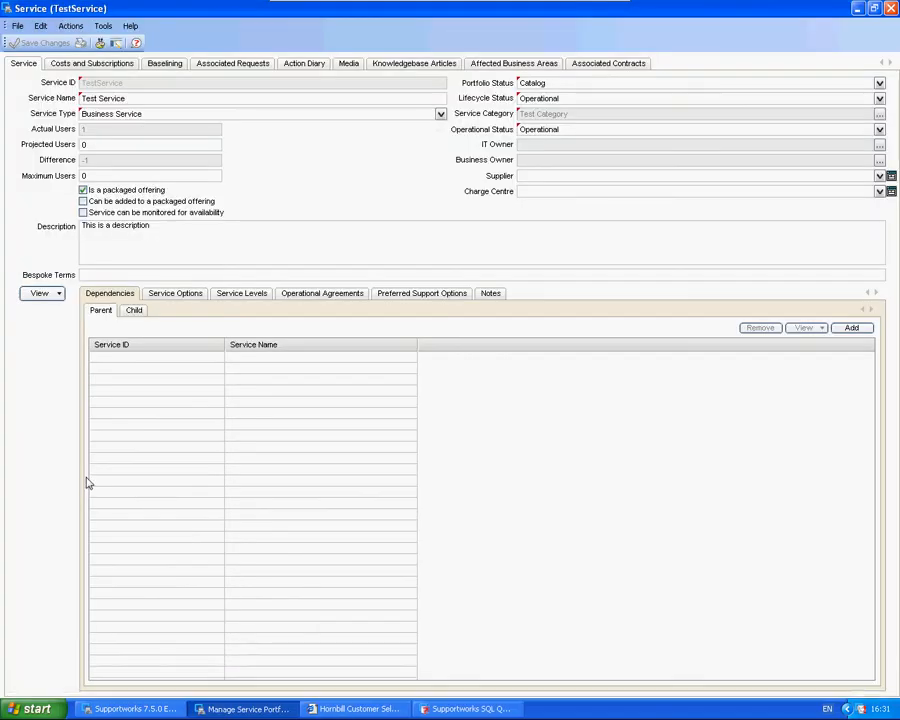
left_click(87, 66)
left_click(90, 81)
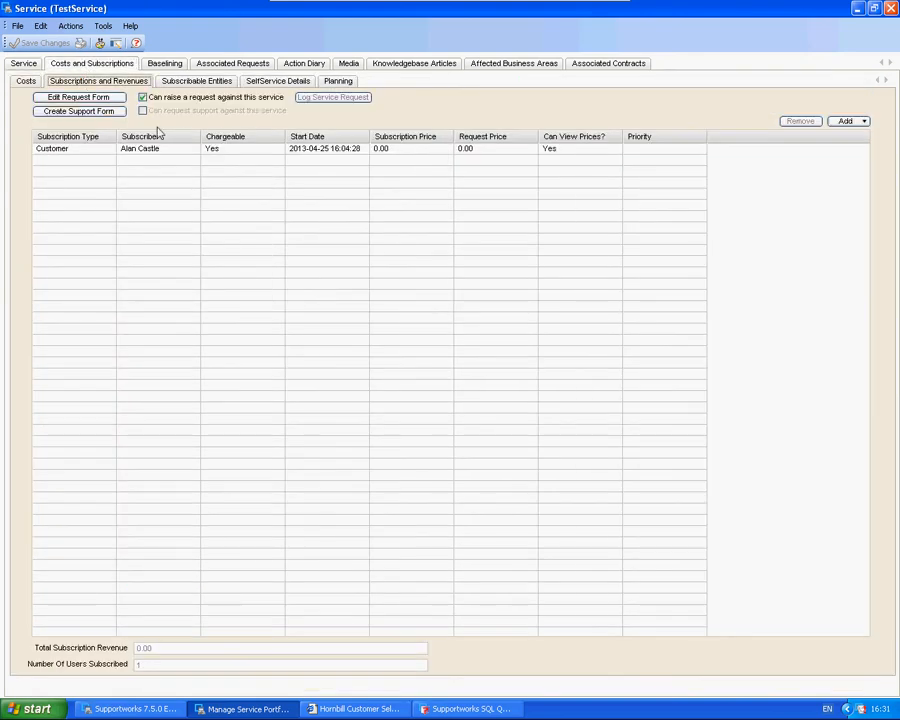
Switch to the Hornbill Customer Self Service portal and display Test Service in Test Category under My Services
left_click(357, 708)
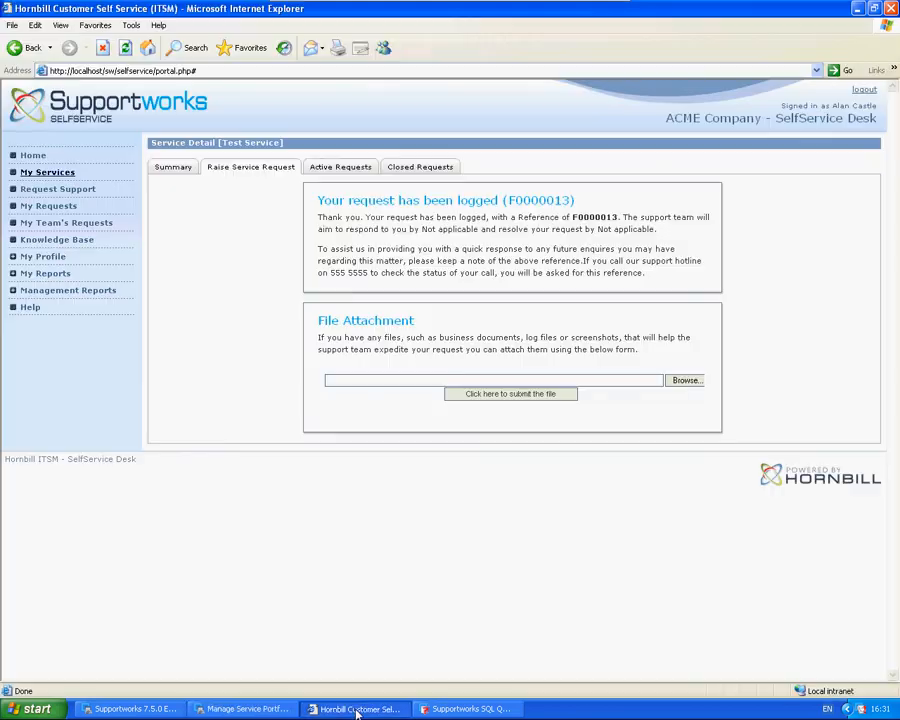
left_click(50, 173)
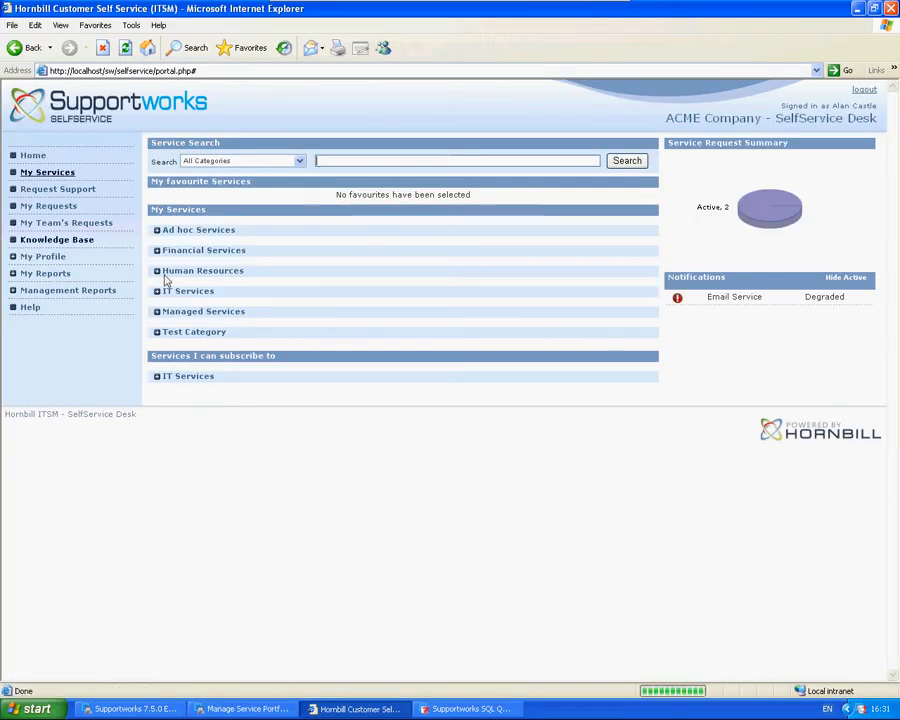
left_click(157, 332)
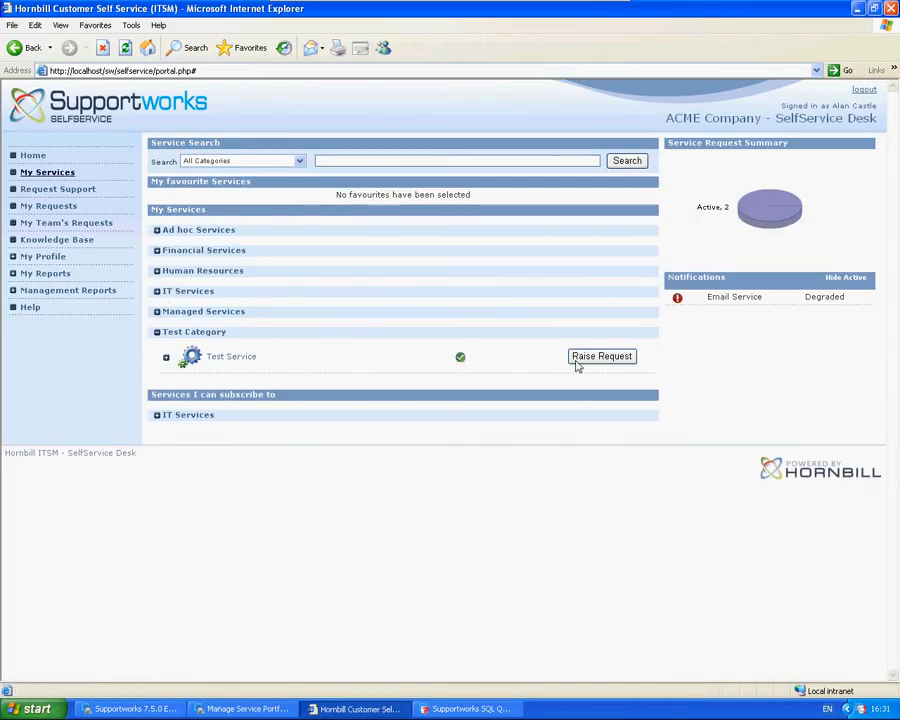
Switch back to the service portfolio, assign the Request Support wizard to Test Service's request form, save it and close the portfolio windows
left_click(270, 707)
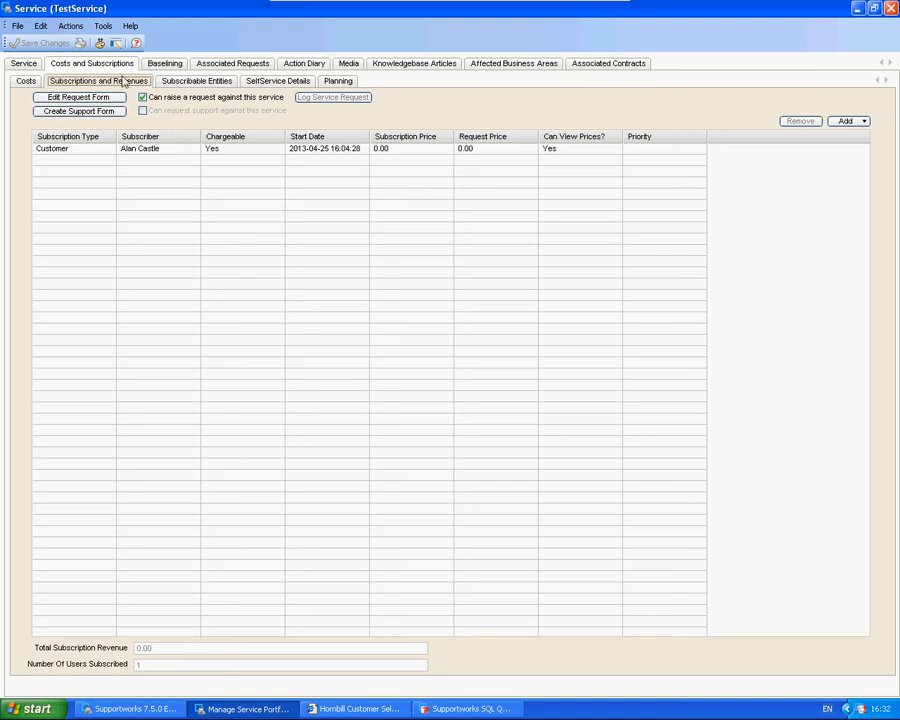
left_click(80, 97)
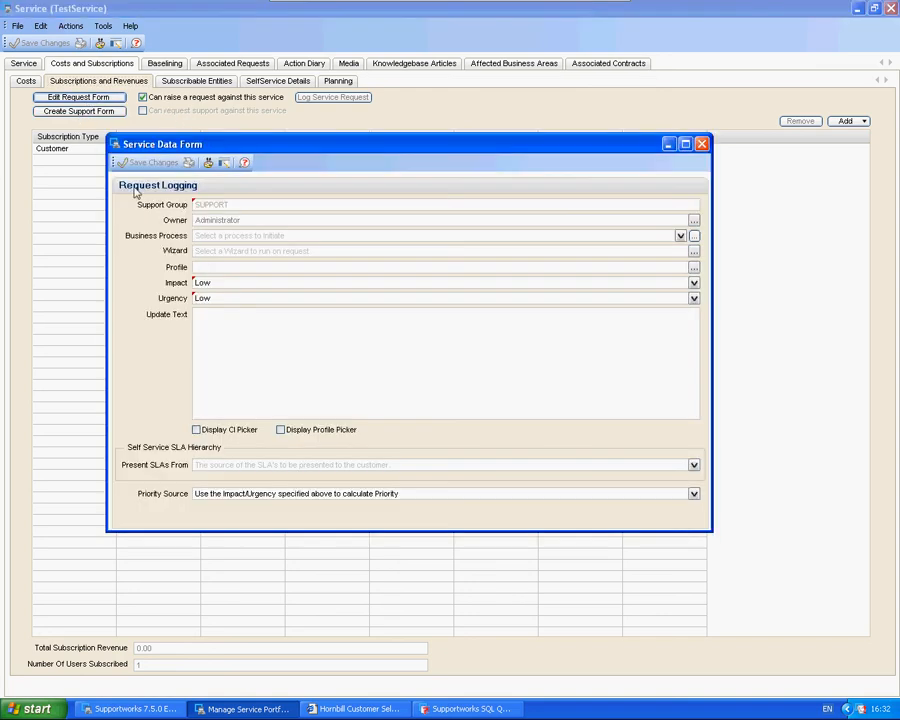
left_click(693, 251)
left_click_drag(455, 317, 679, 553)
left_click(248, 456)
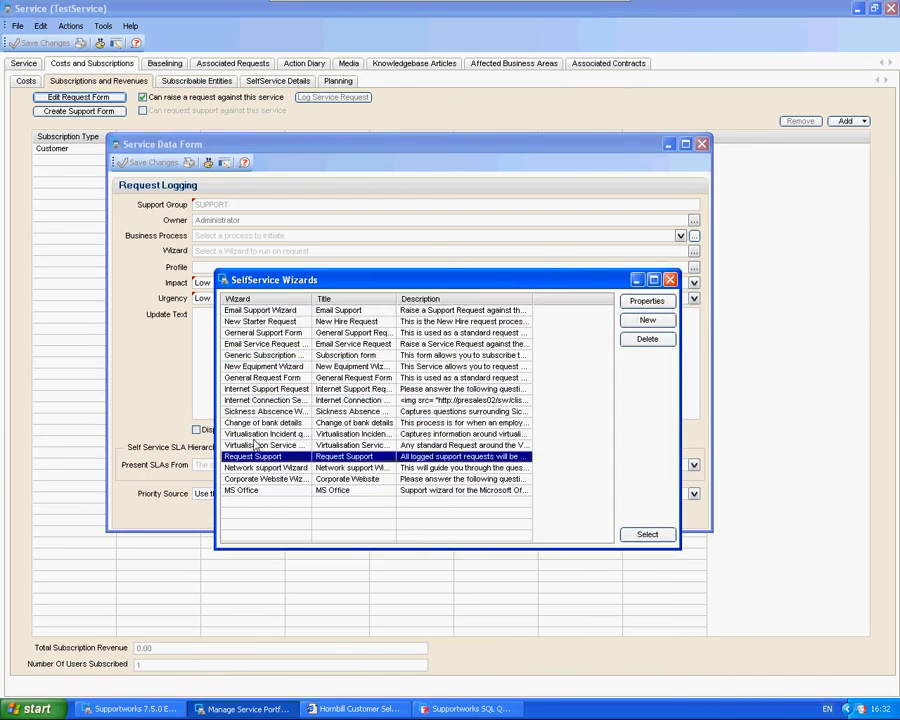
left_click(648, 535)
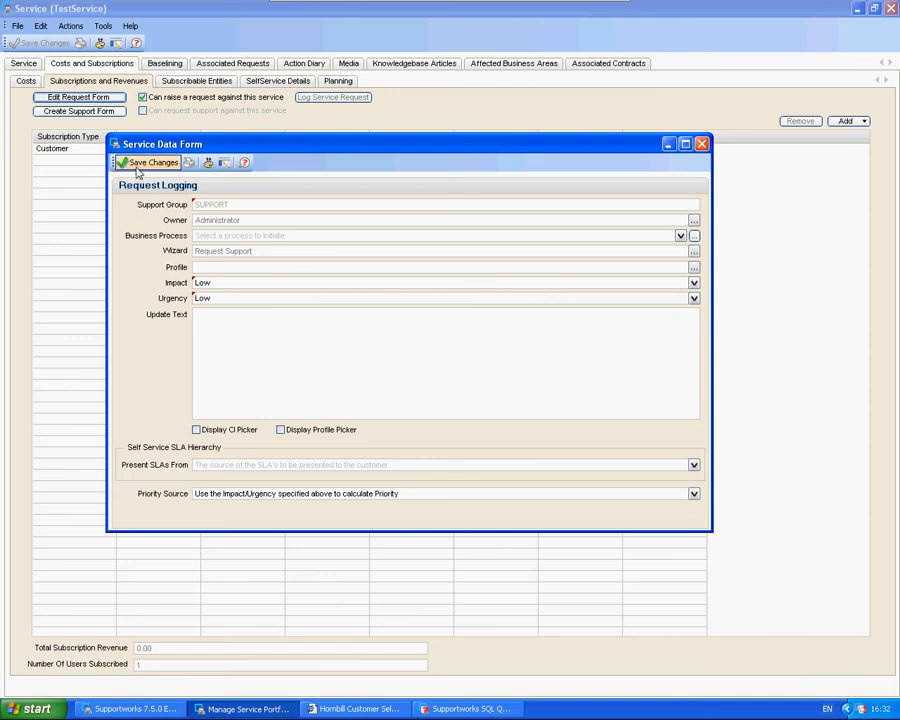
left_click(150, 163)
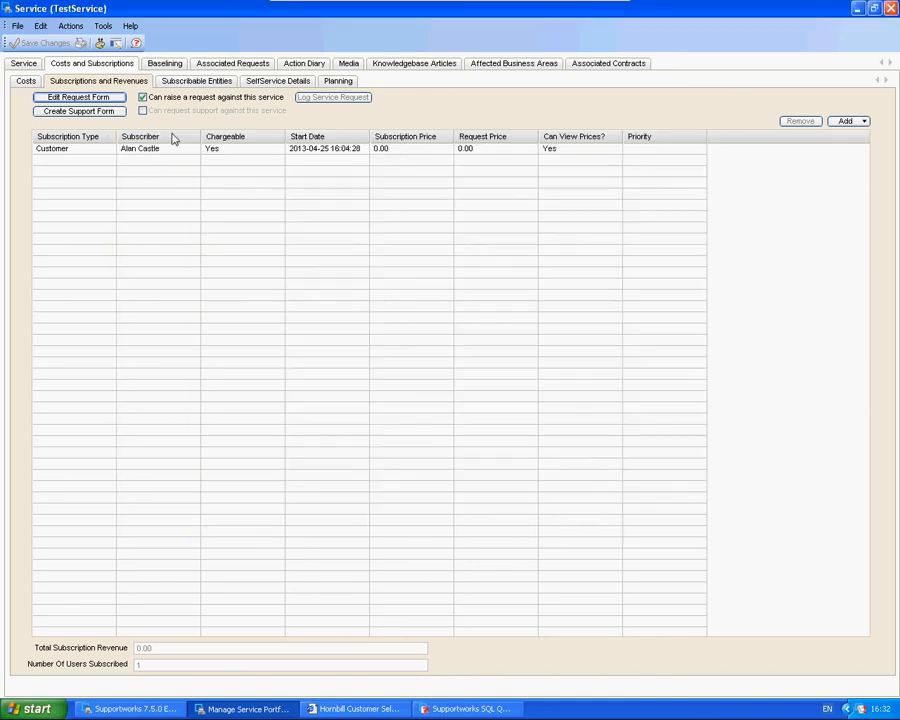
left_click(893, 10)
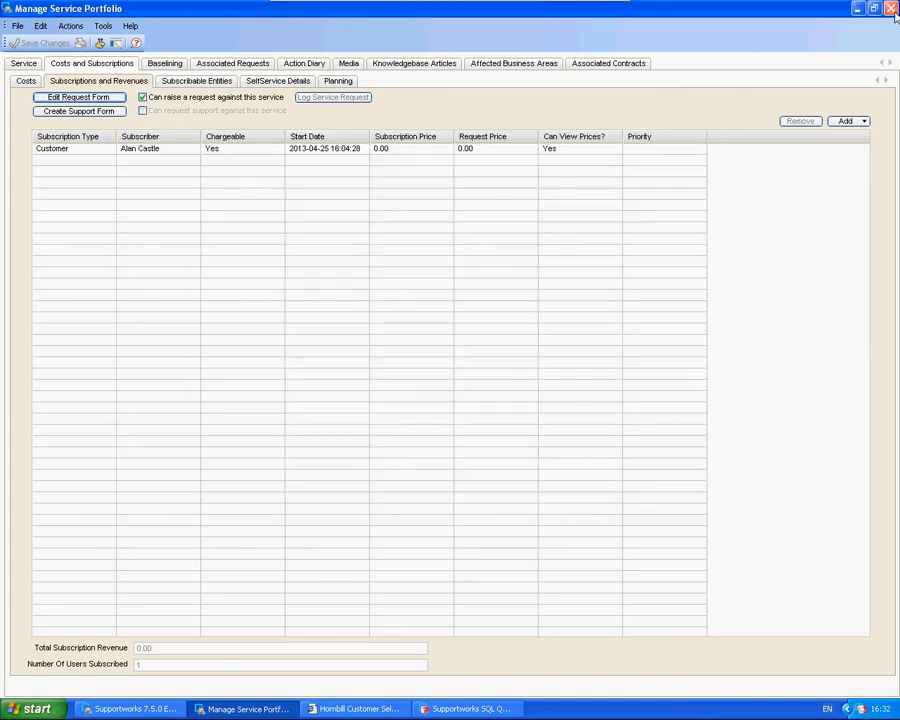
left_click(891, 9)
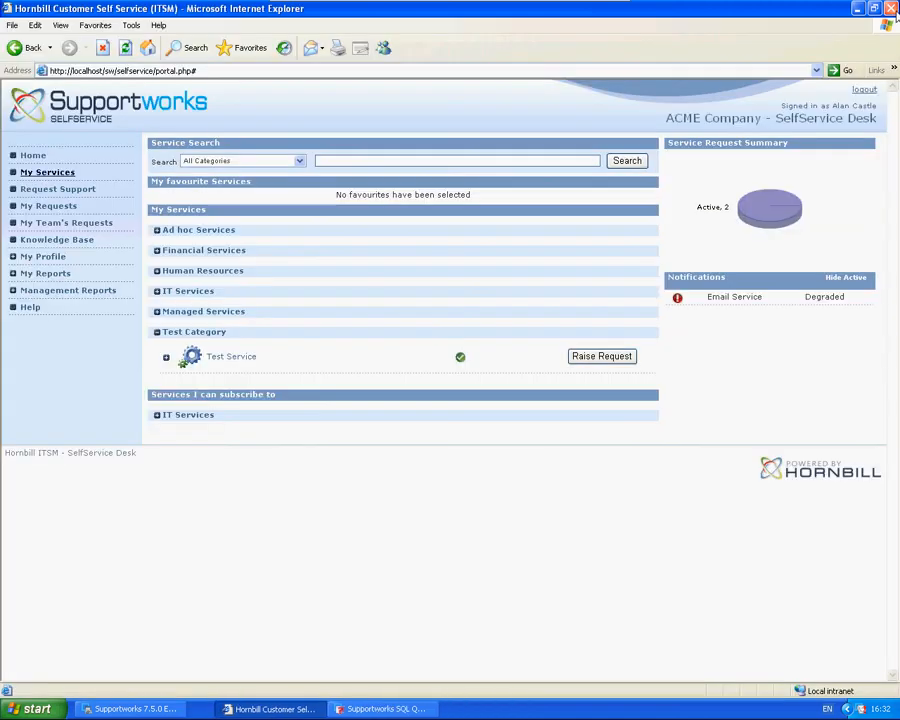
Sign out of the self-service portal, sign in again with the customer ID and display Test Service in Test Category under My Services
left_click(862, 89)
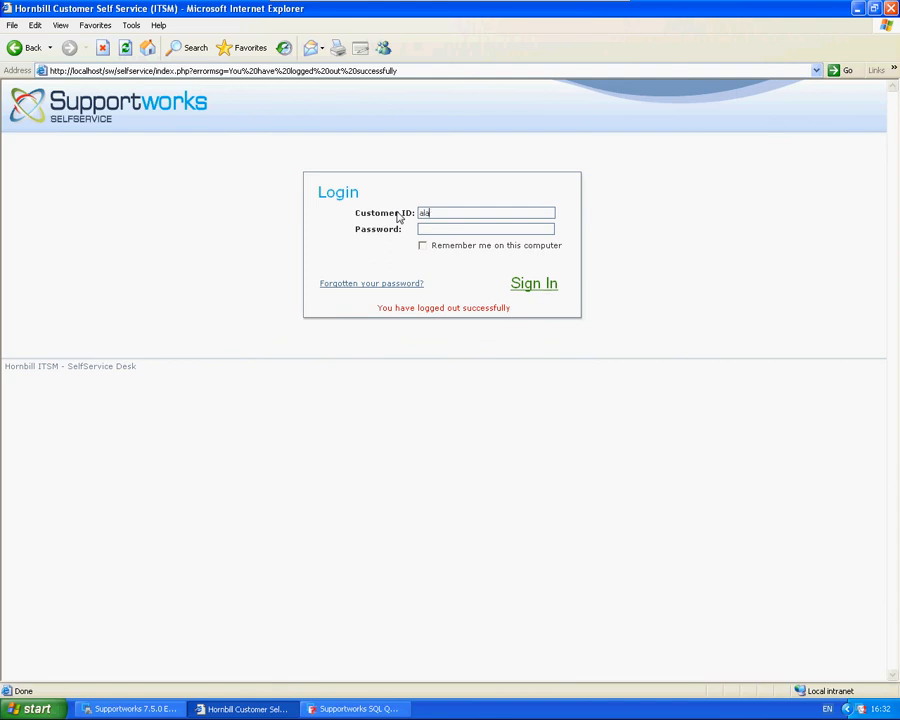
key("Return")
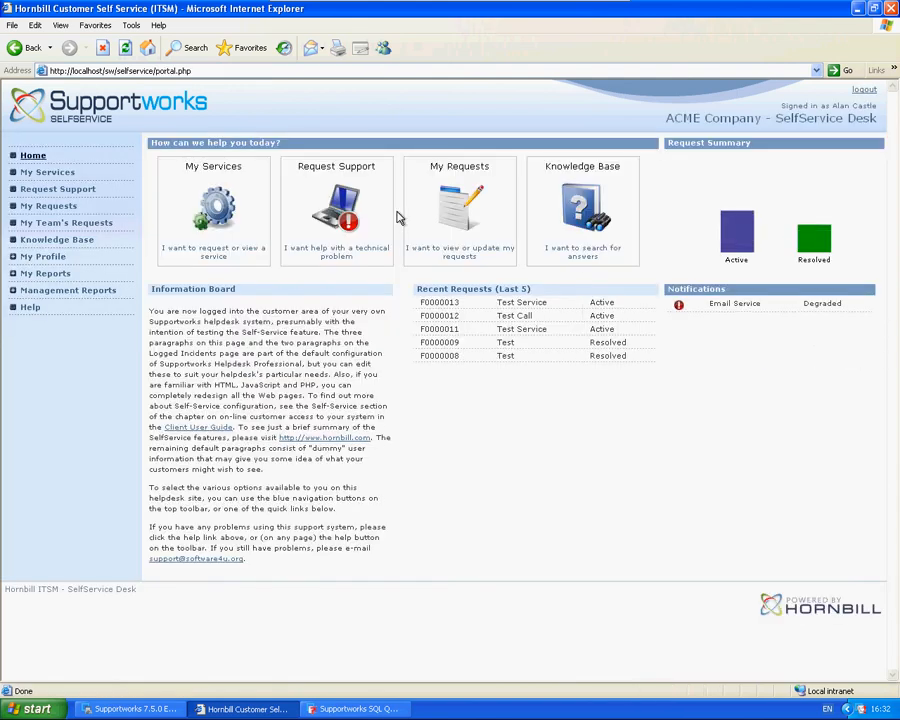
left_click(28, 174)
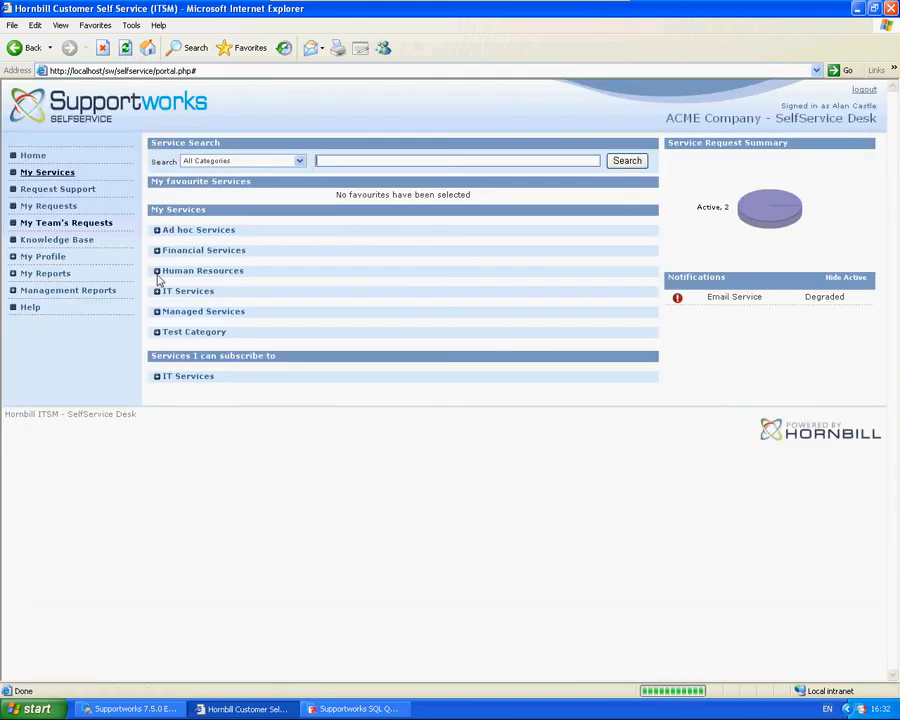
left_click(167, 336)
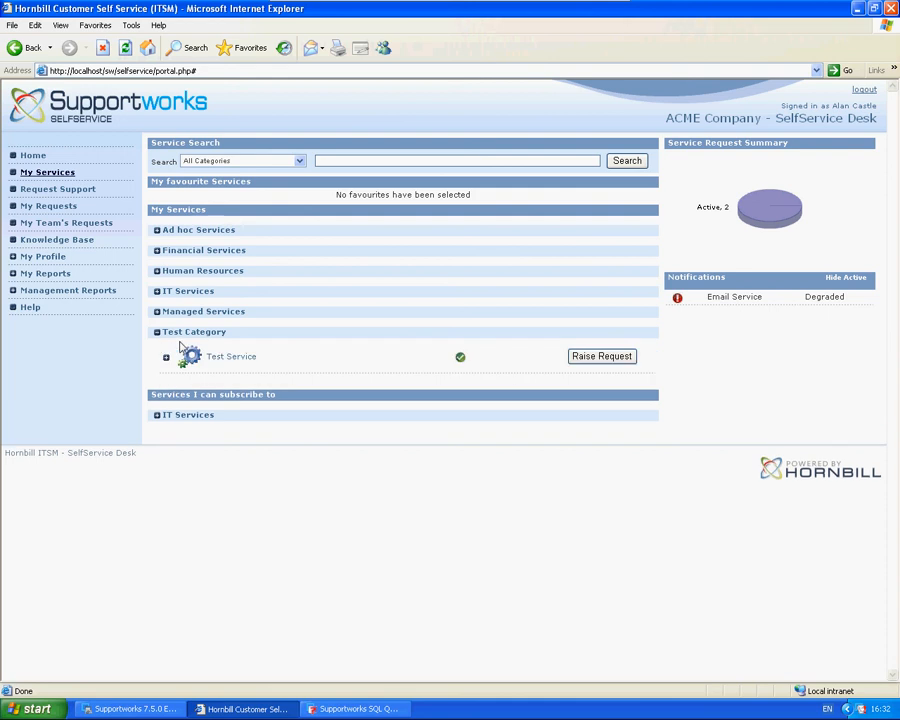
Raise a request for Test Service, entering "Test" as the problem summary and detailed description in the Request Support wizard, and submit it
left_click(601, 358)
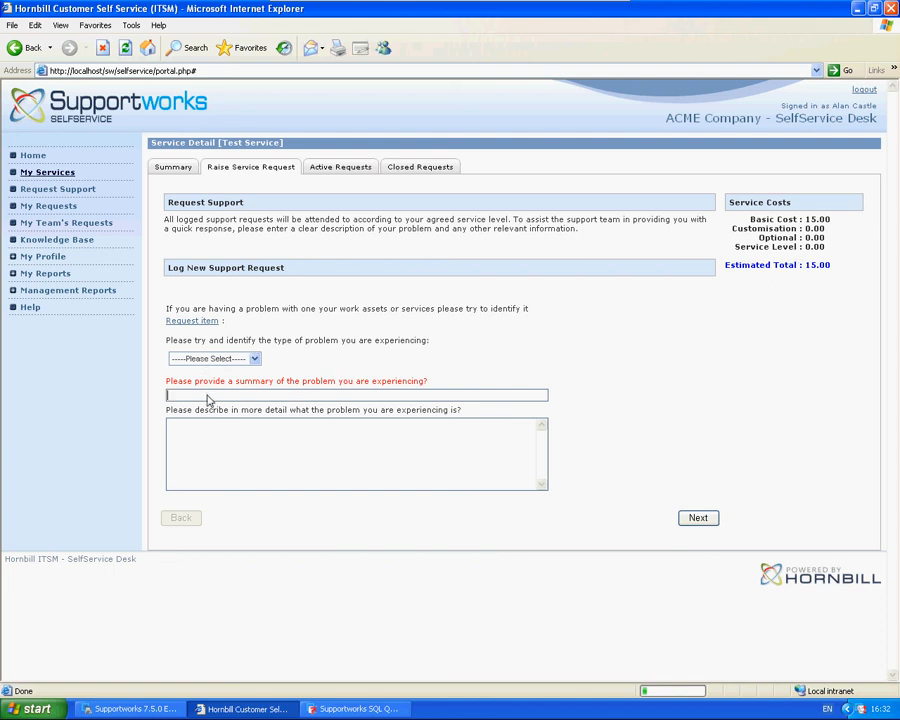
left_click(239, 444)
type("Test")
left_click(697, 517)
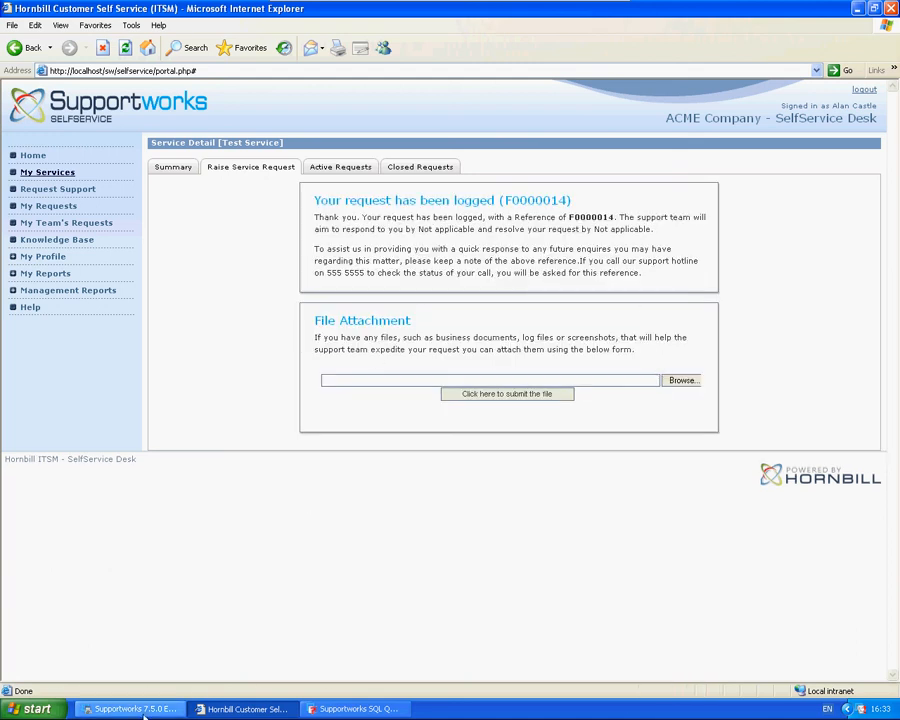
Switch to the Supportworks client, open the newest Test Service request and examine its original description and available customer actions
key("alt+Tab")
double_click(306, 520)
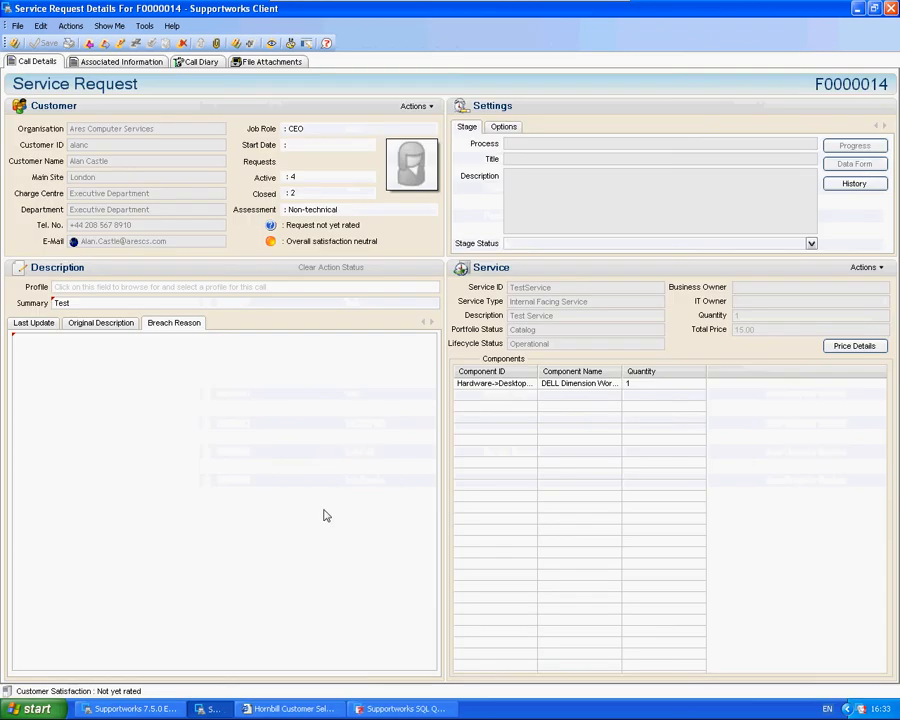
left_click(121, 322)
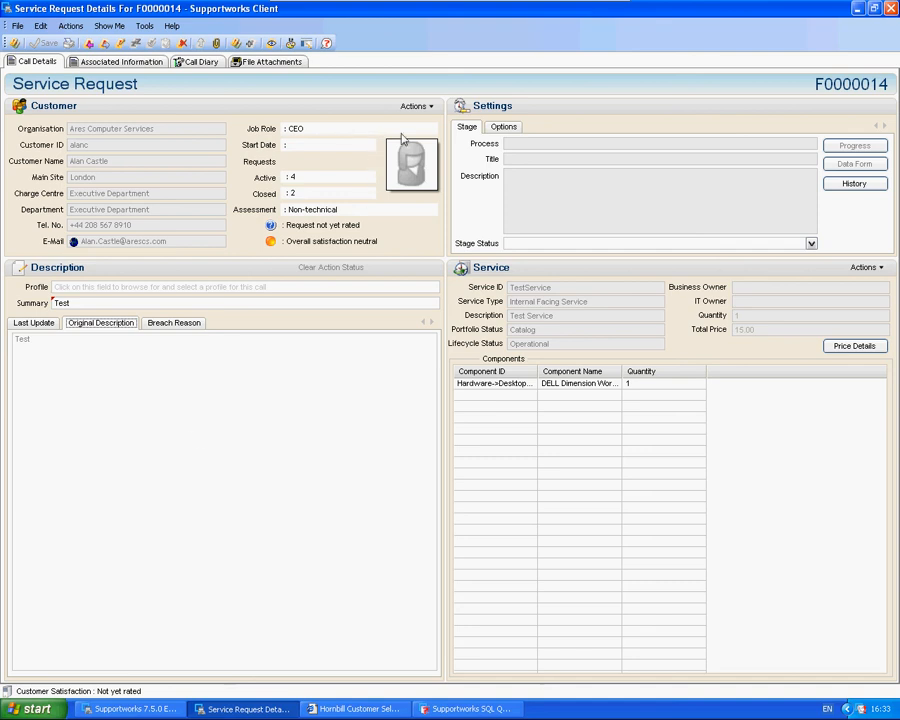
left_click(414, 106)
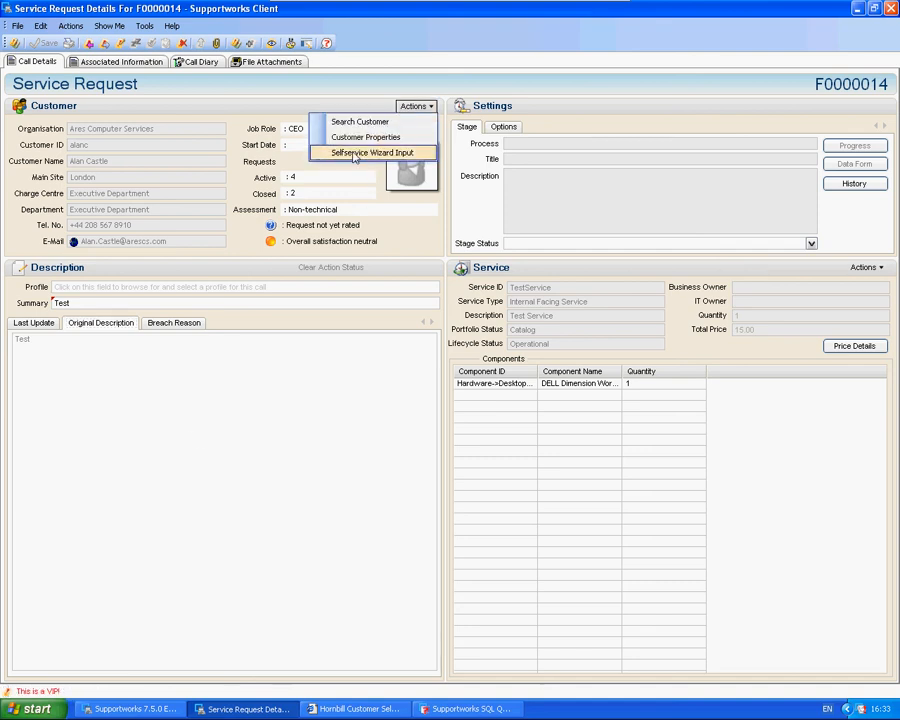
left_click(240, 405)
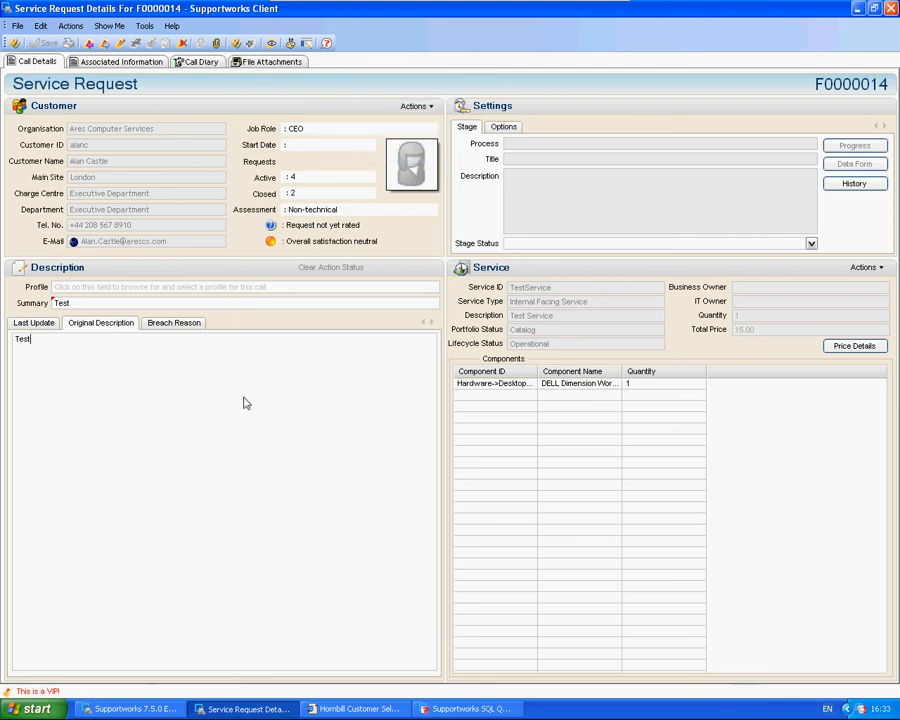